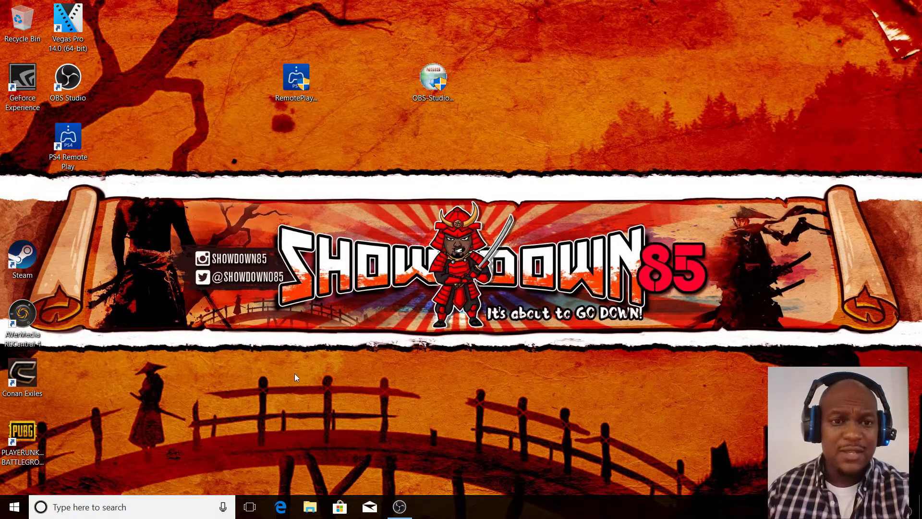
Search Google in Edge for 'ps4 remote play'.
click(280, 506)
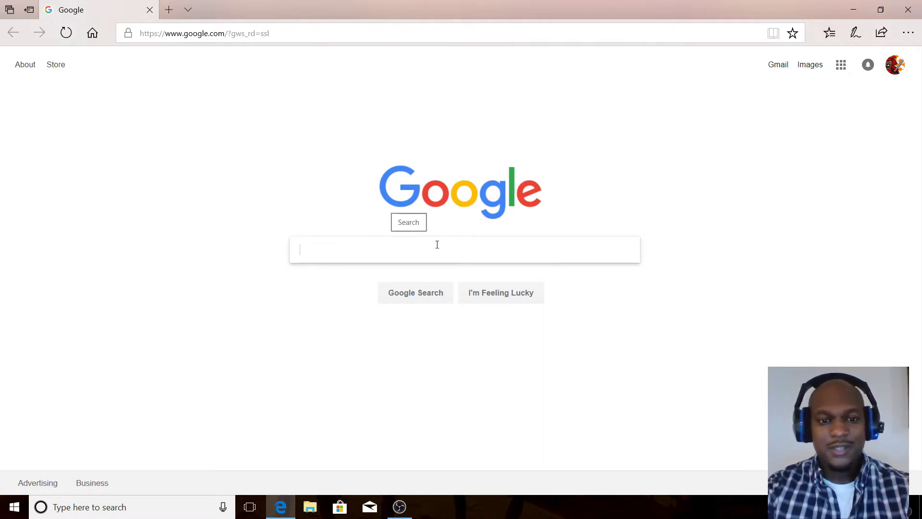
text(ps3)
key(BackSpace)
text(4)
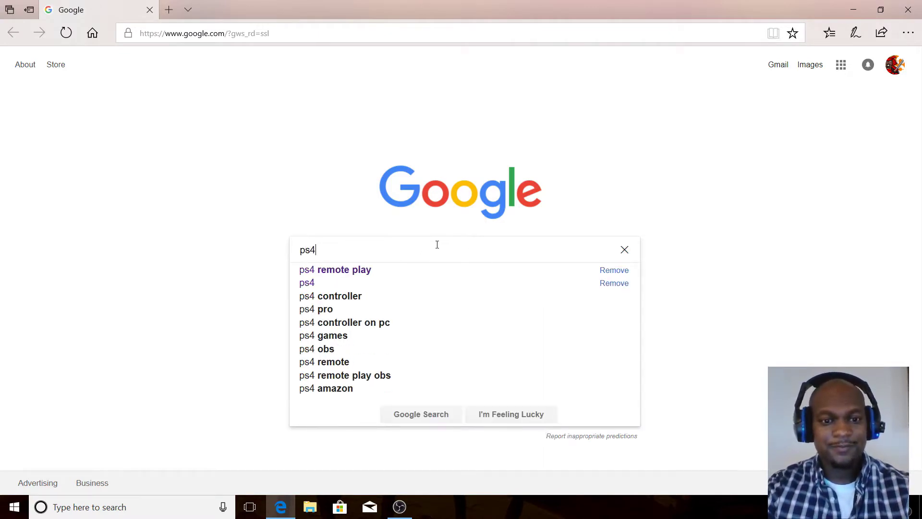
key(Down)
key(Return)
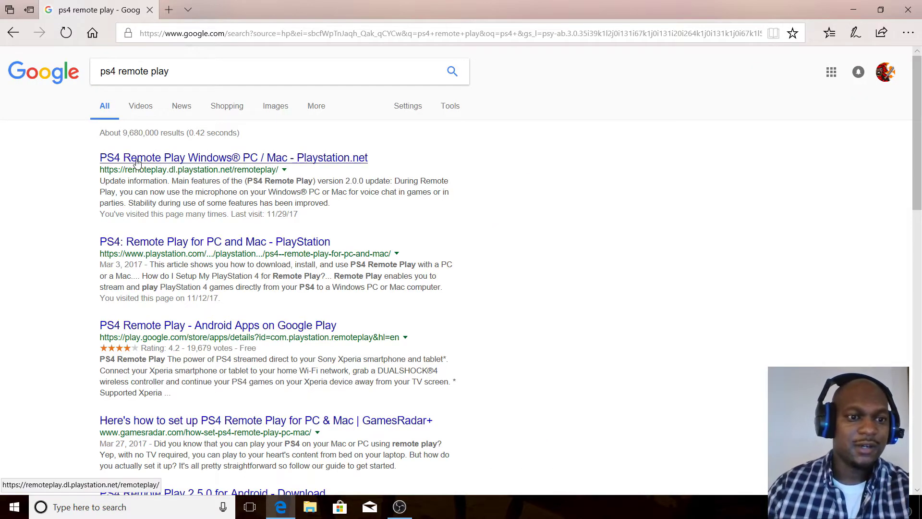
From the official PS4 Remote Play page, download and save the Windows PC installer.
click(176, 158)
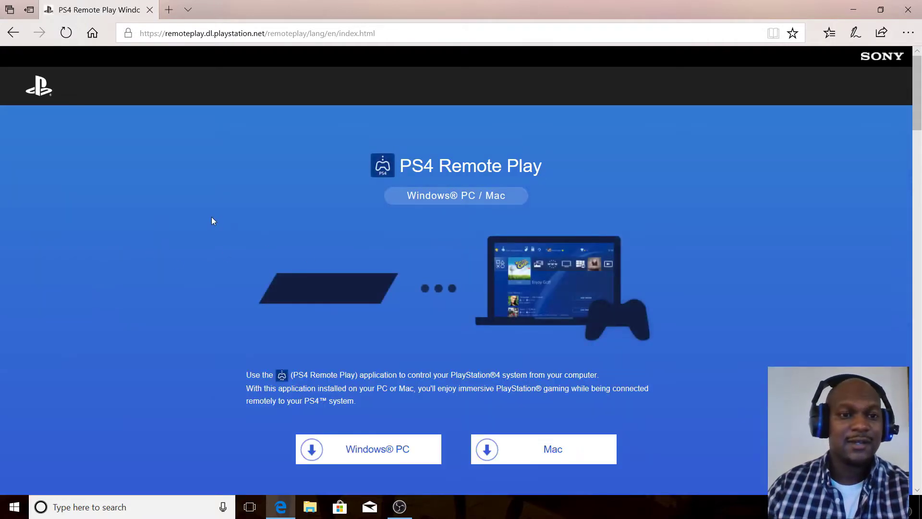
scroll(168, 238, down, 3)
scroll(144, 245, up, 2)
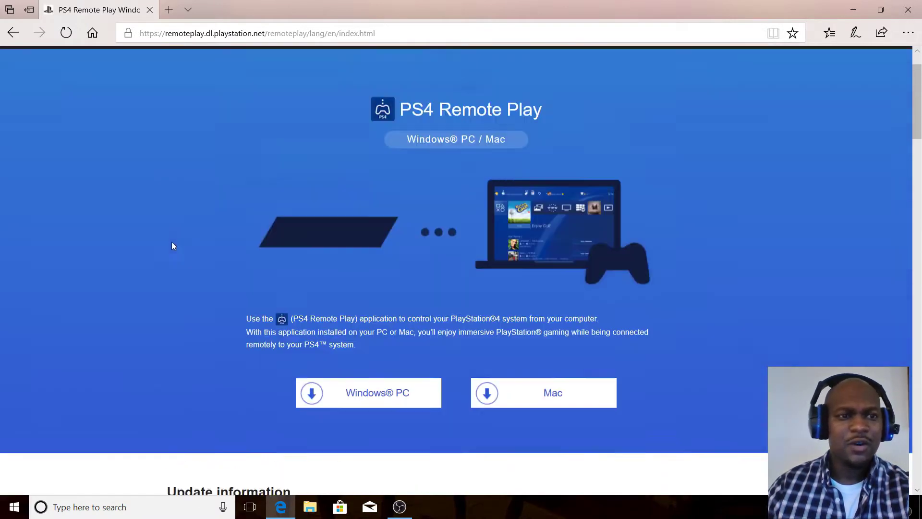
scroll(173, 246, up, 1)
scroll(216, 236, down, 1)
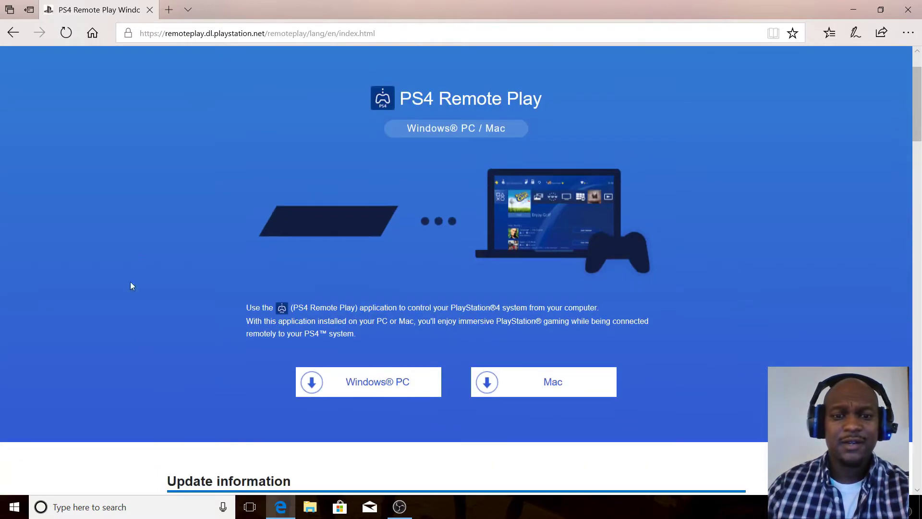
click(358, 387)
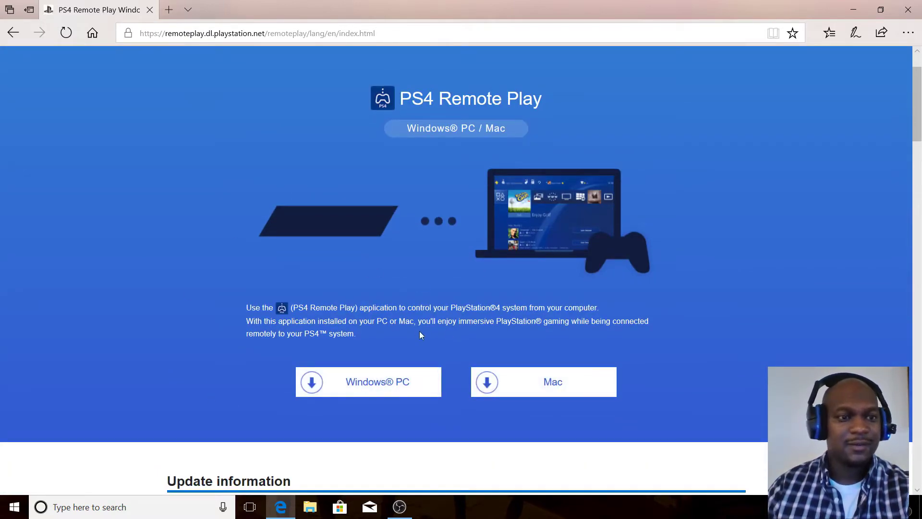
scroll(245, 233, down, 1)
click(366, 315)
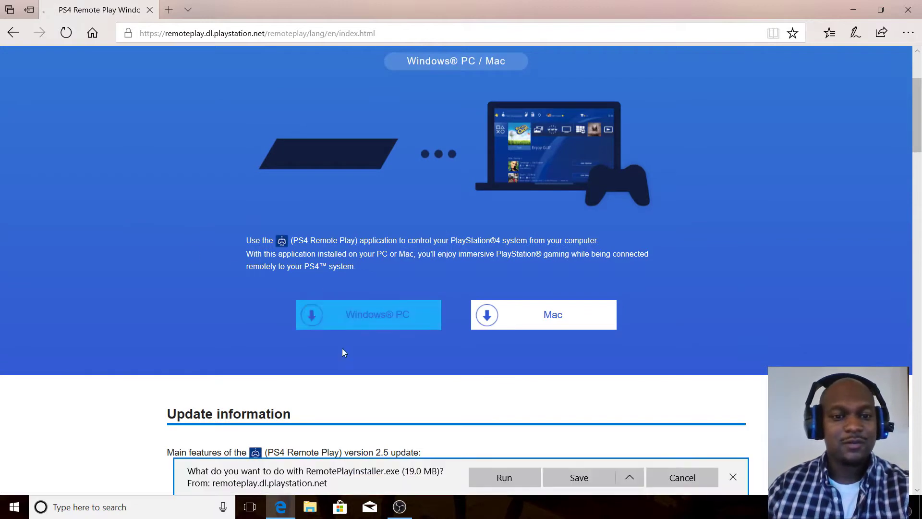
click(578, 476)
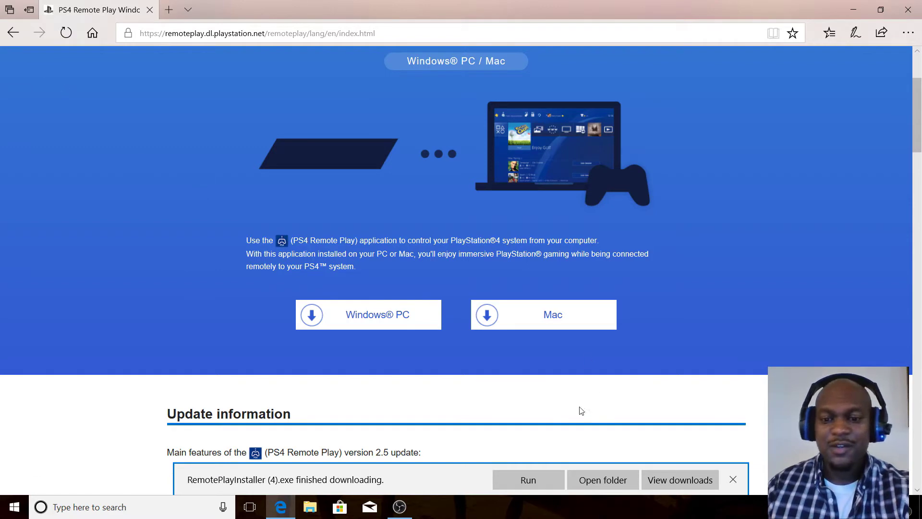
Search Google for 'obs studio' and open the official obsproject.com site.
click(7, 42)
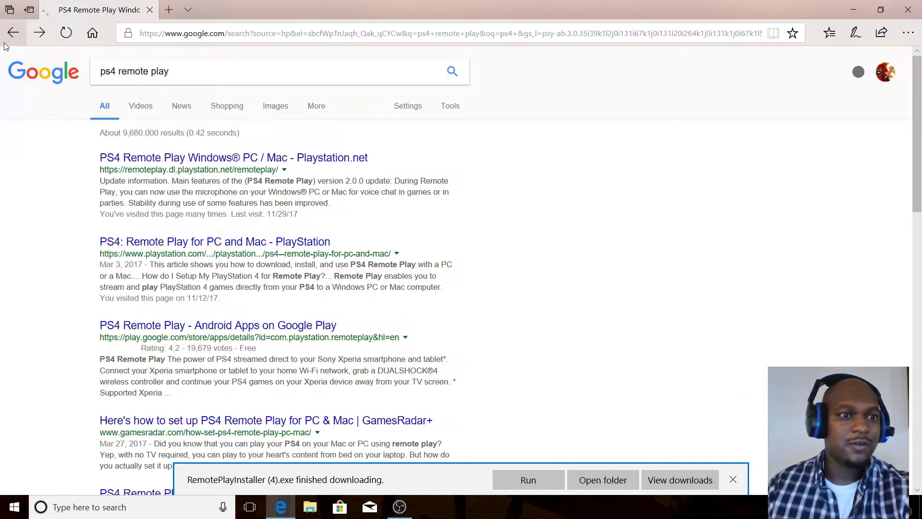
click(199, 70)
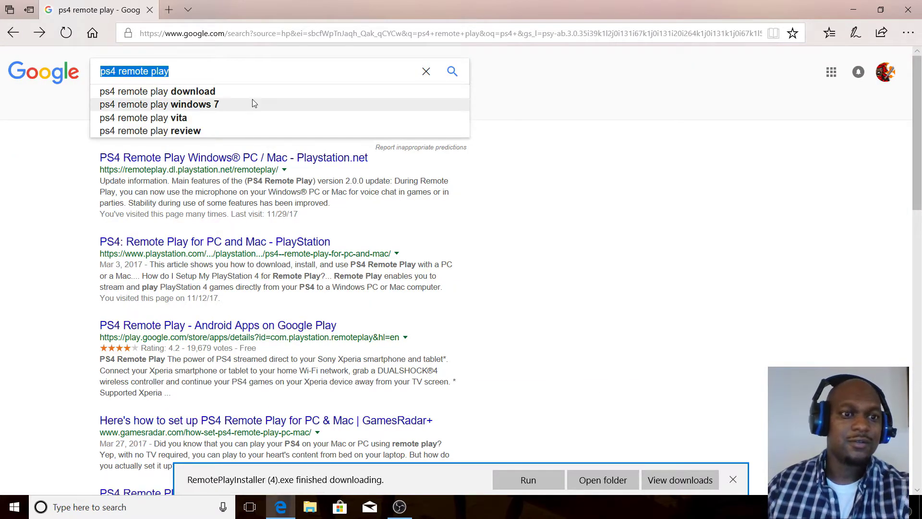
text(obs)
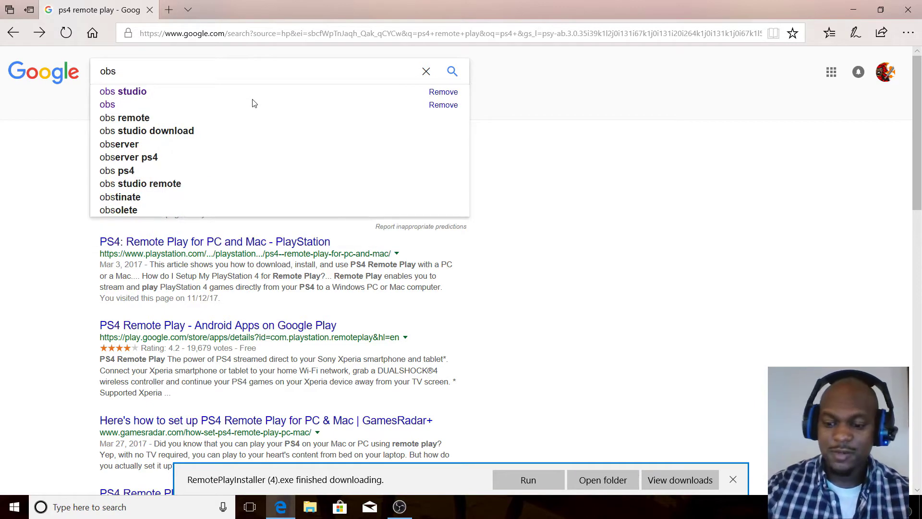
key(Down)
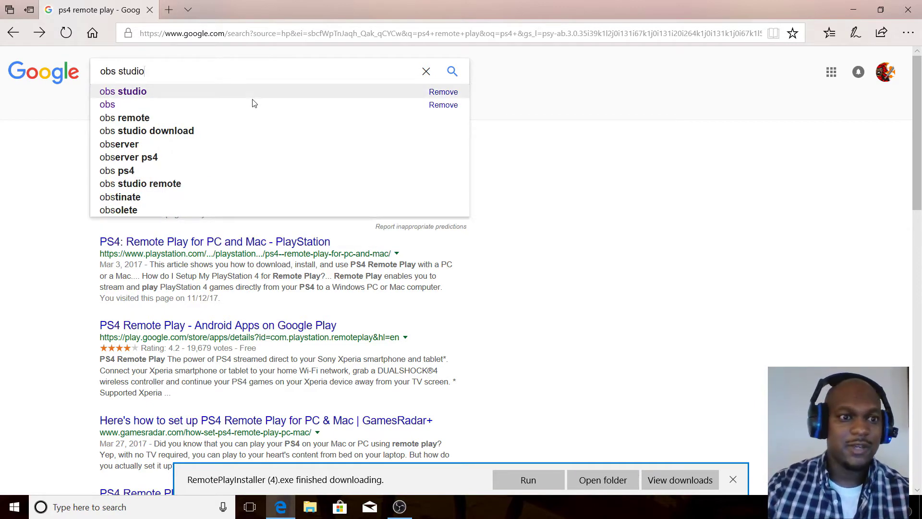
key(Return)
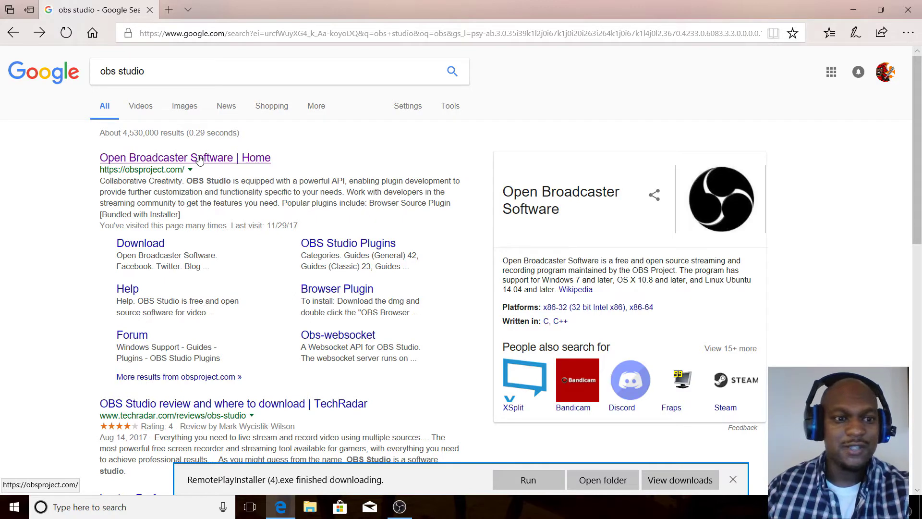
click(200, 158)
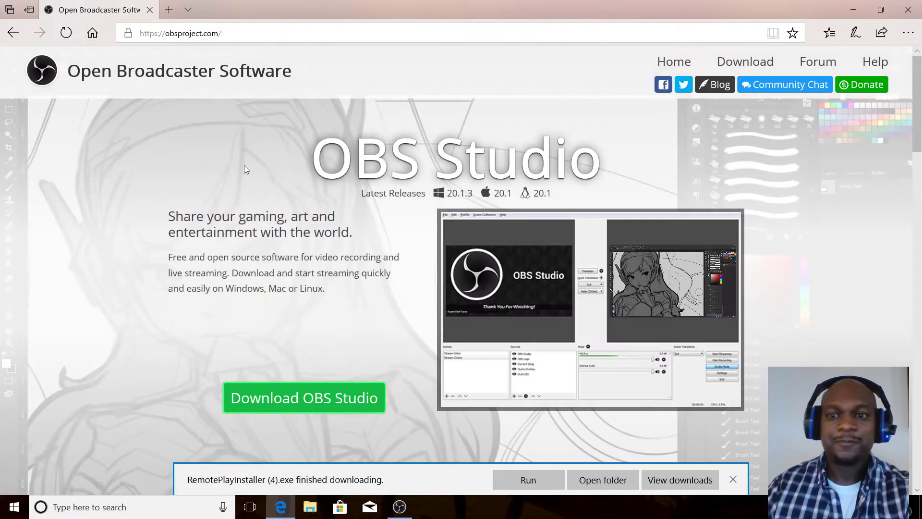
Show the OBS Studio Windows, macOS and Linux download options, then close Edge.
scroll(278, 186, down, 2)
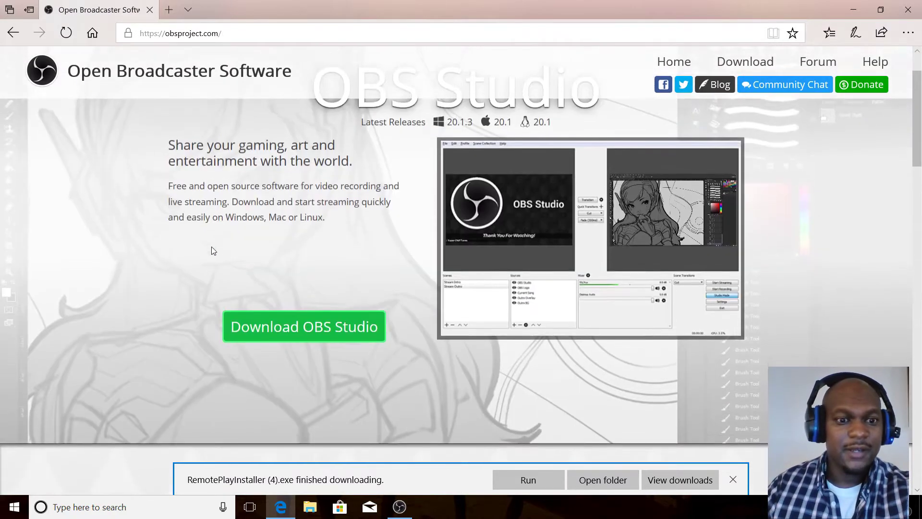
scroll(121, 172, up, 2)
scroll(281, 180, down, 4)
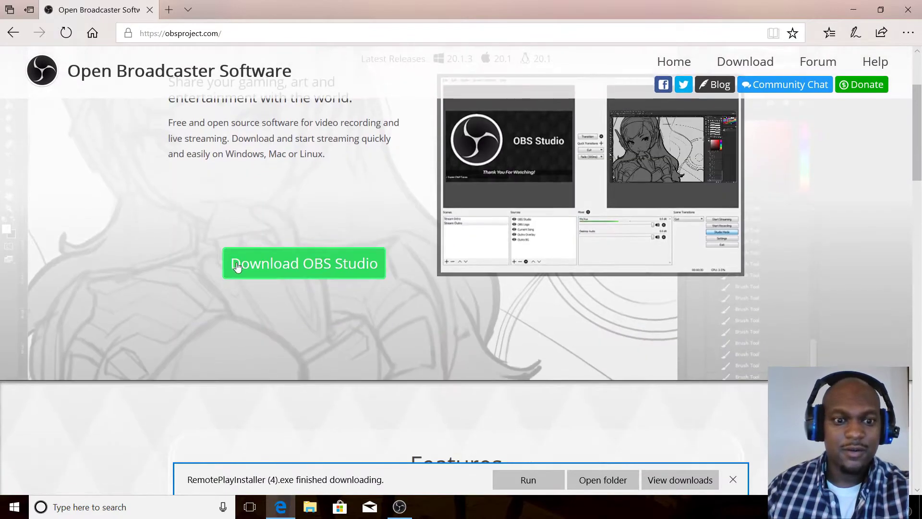
click(320, 261)
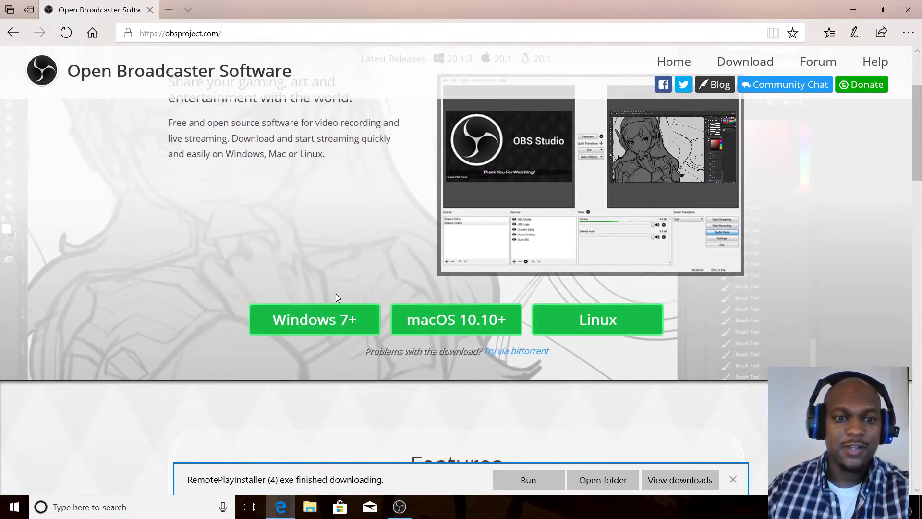
scroll(336, 295, up, 2)
scroll(318, 312, up, 1)
scroll(187, 262, down, 3)
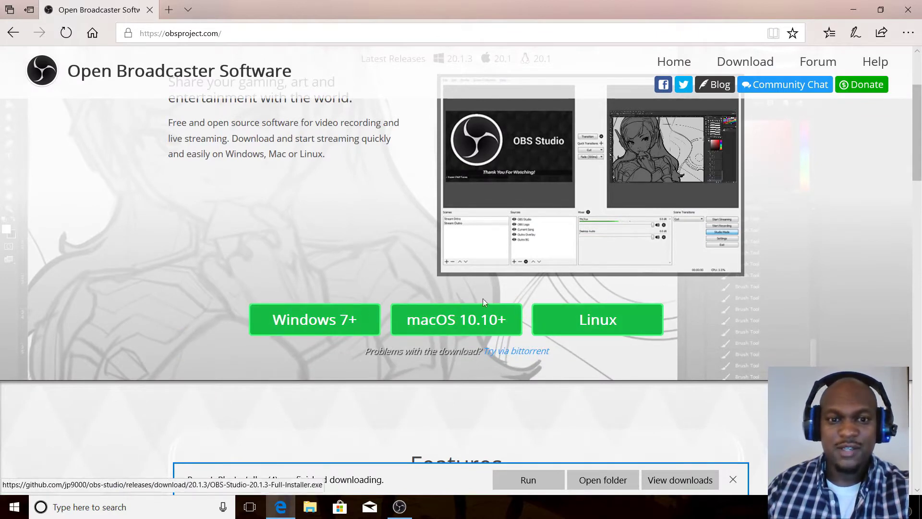
scroll(231, 129, up, 3)
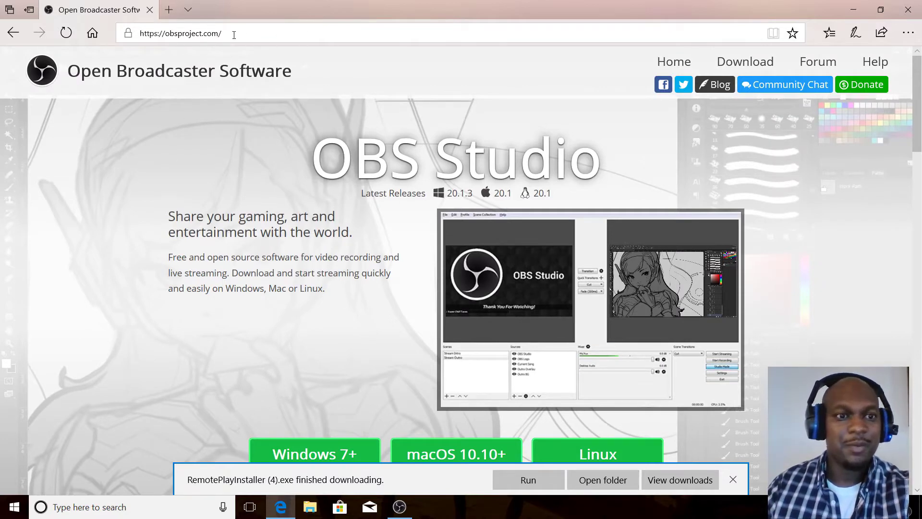
scroll(119, 212, down, 4)
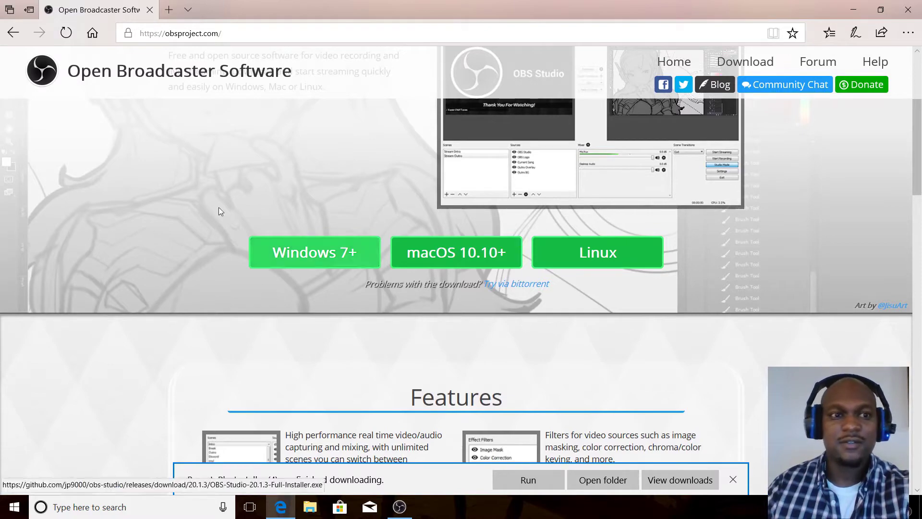
click(912, 10)
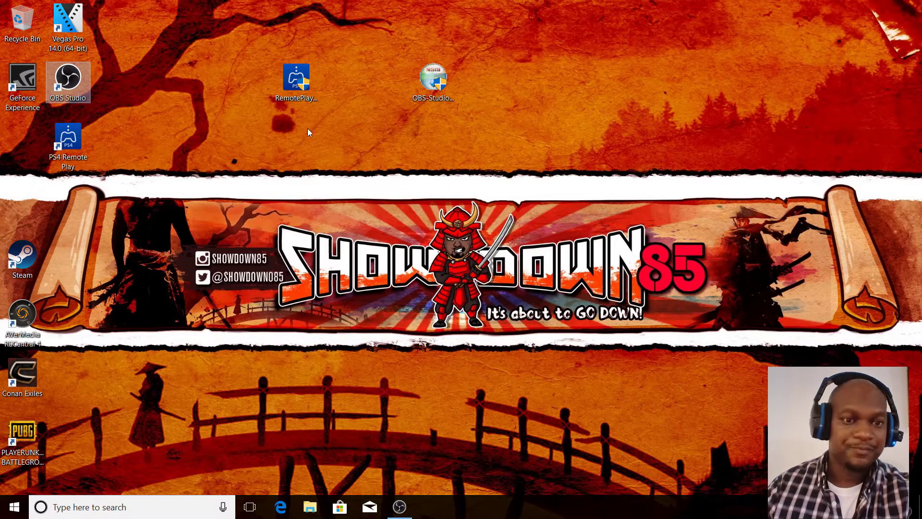
click(301, 105)
Place the Remote Play and OBS Studio installers side by side on the desktop.
drag(303, 108, 258, 109)
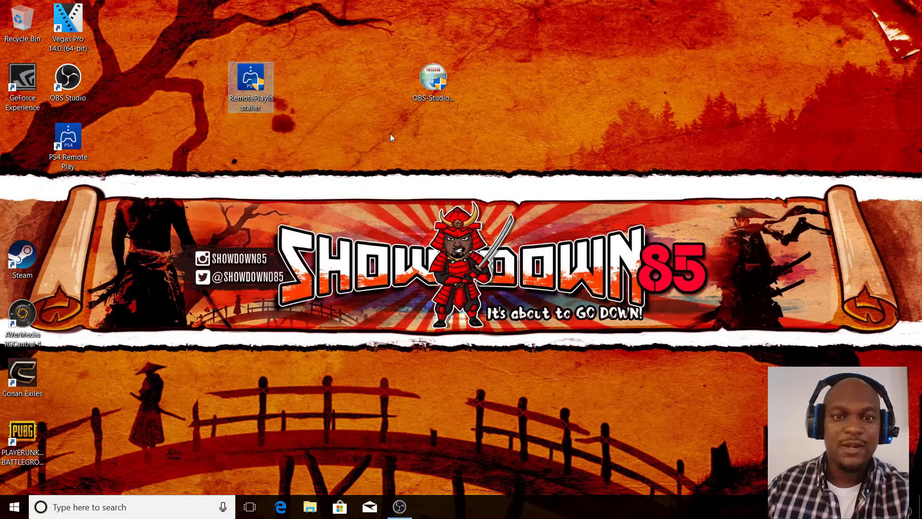
click(436, 108)
drag(439, 110, 345, 109)
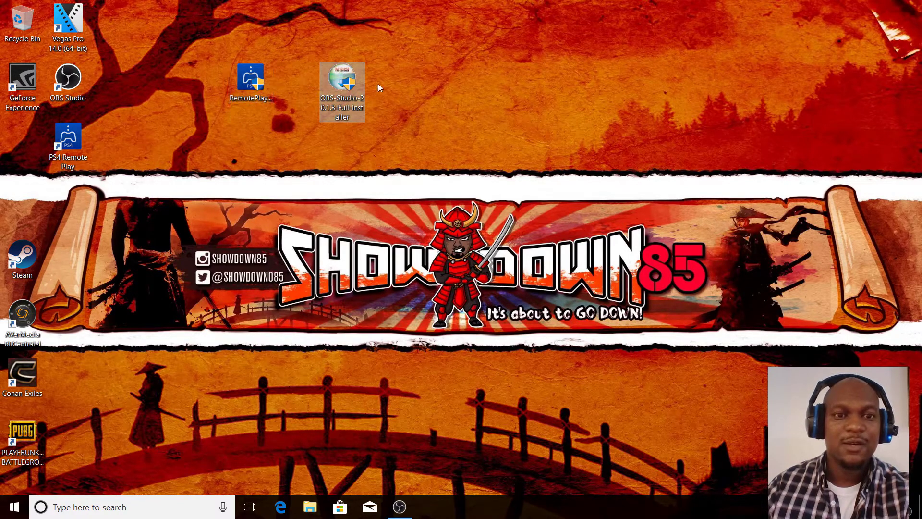
right_click(346, 79)
click(264, 122)
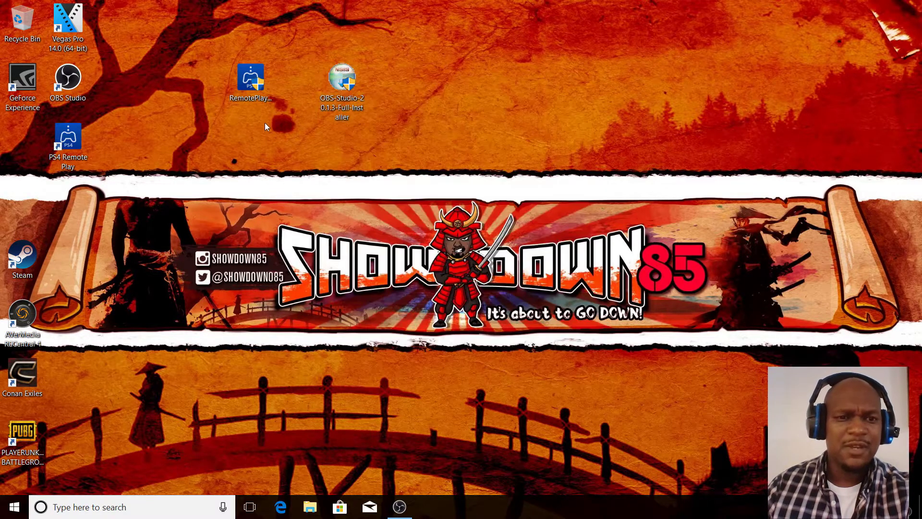
Run the Remote Play installer, then launch PS4 Remote Play from its desktop shortcut.
double_click(251, 82)
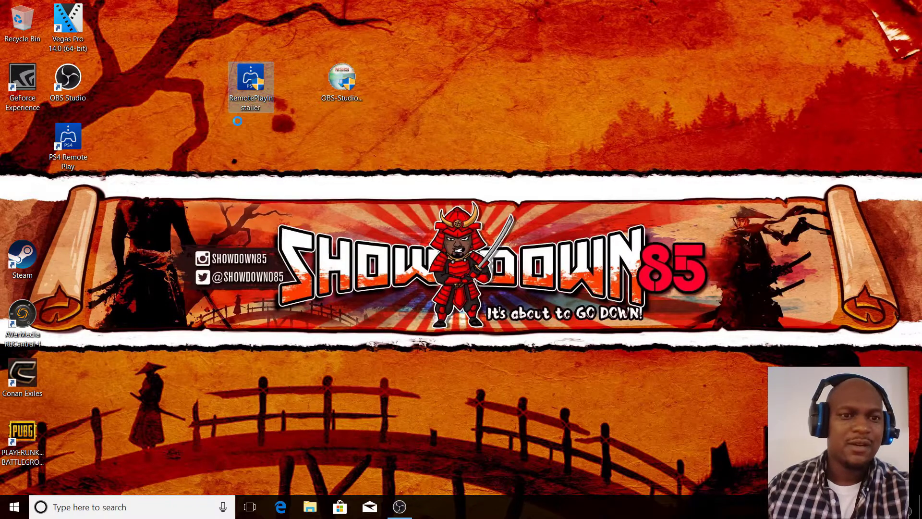
key(shift+F10)
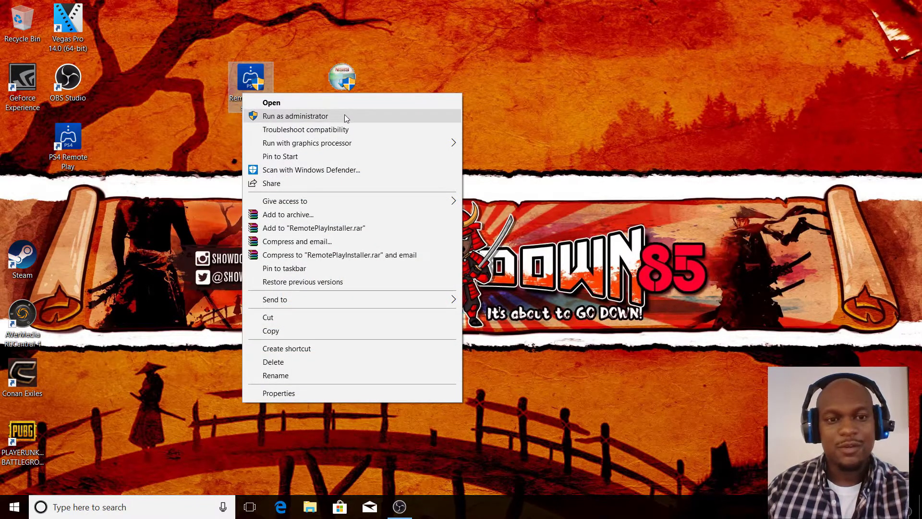
click(210, 134)
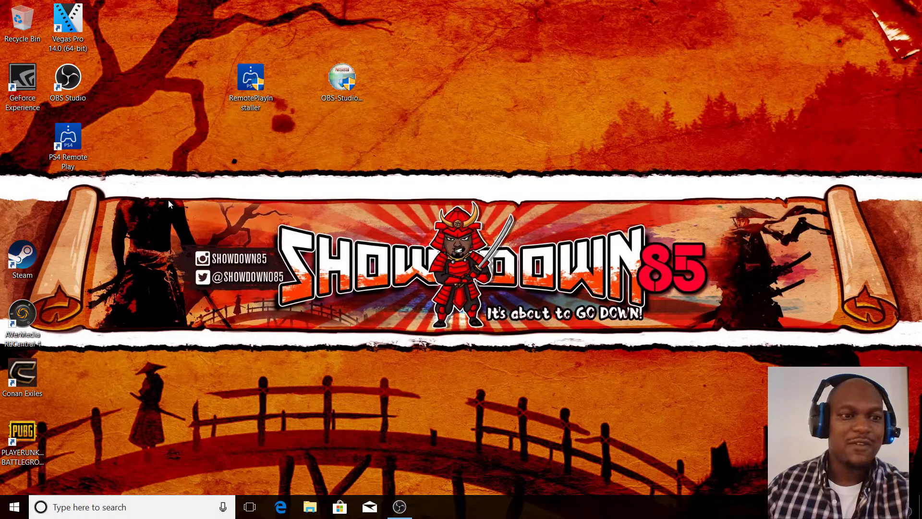
click(61, 160)
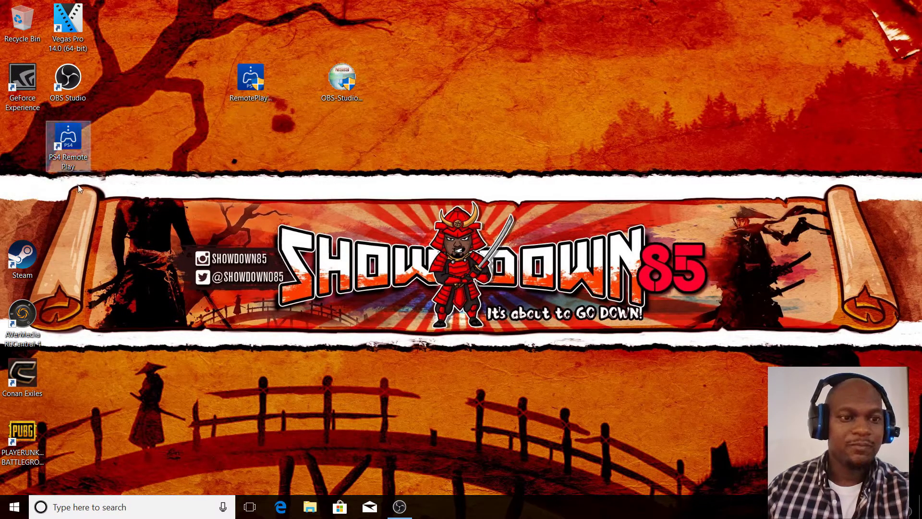
double_click(74, 141)
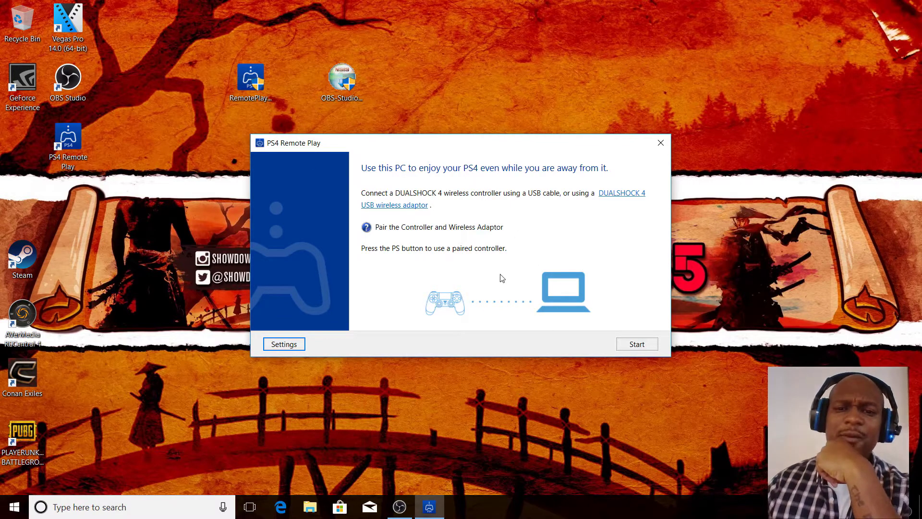
click(284, 344)
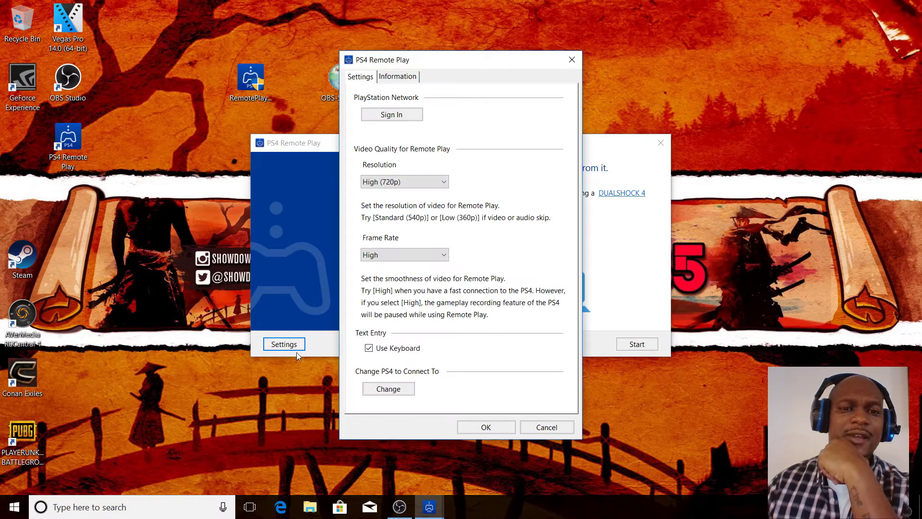
click(402, 185)
click(401, 184)
click(387, 188)
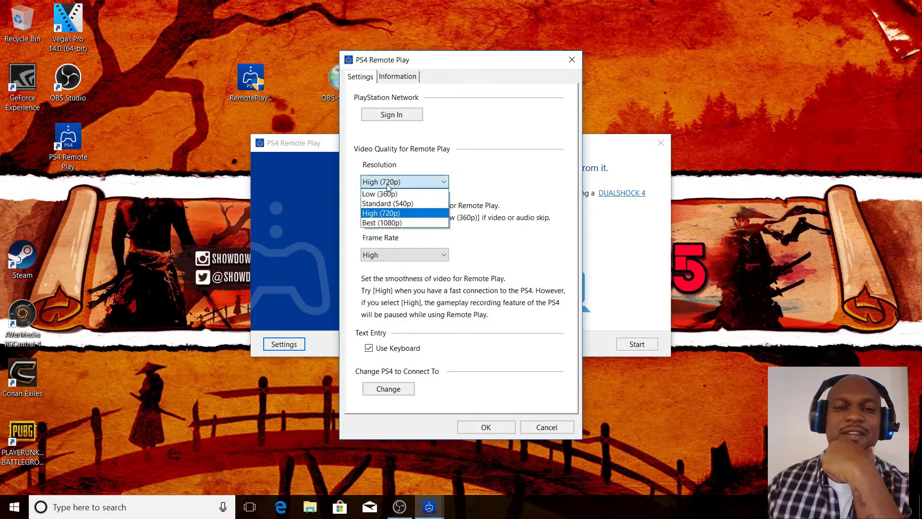
click(387, 187)
click(402, 255)
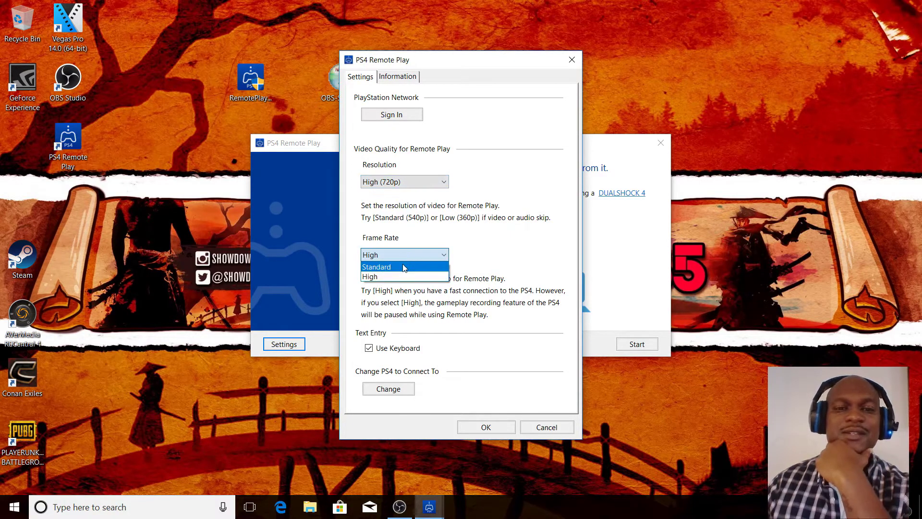
click(403, 267)
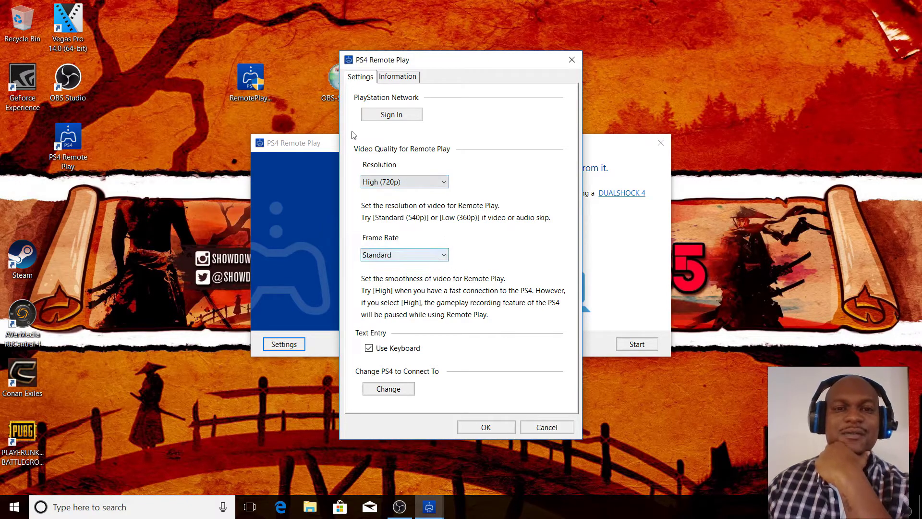
drag(463, 67, 347, 55)
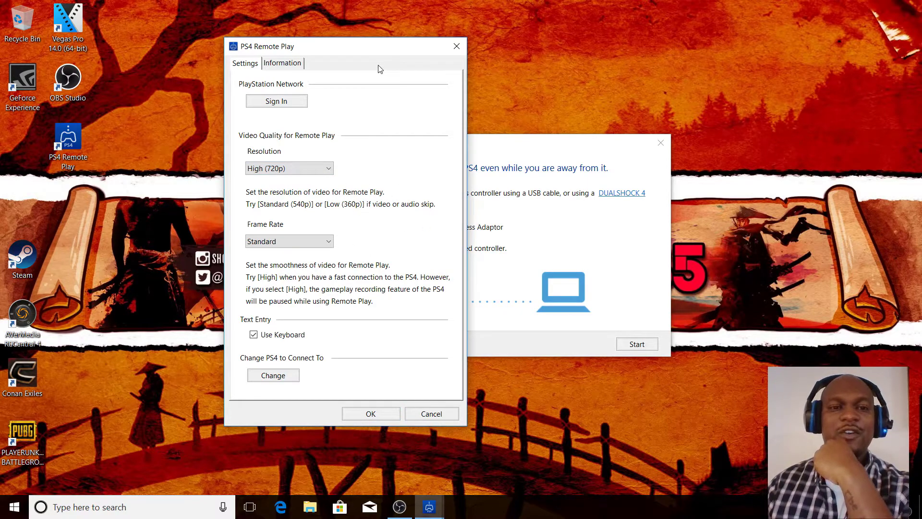
drag(374, 57, 392, 69)
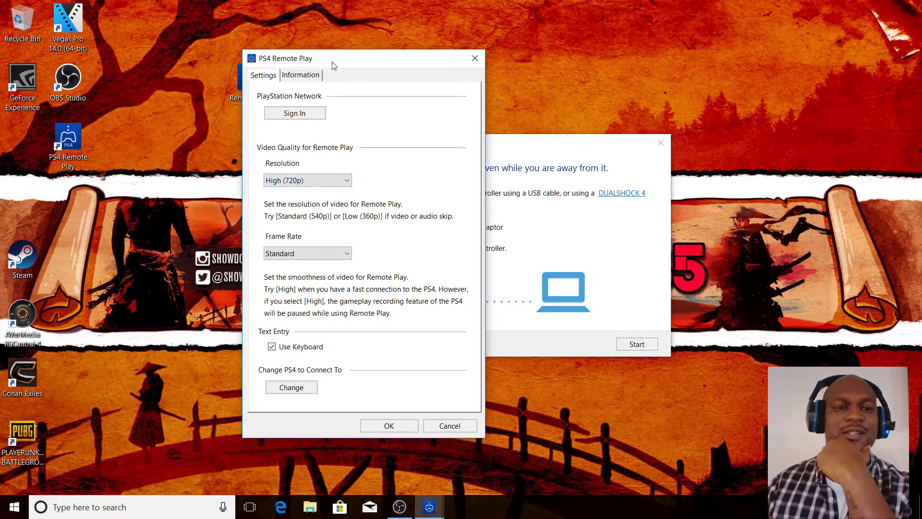
click(312, 182)
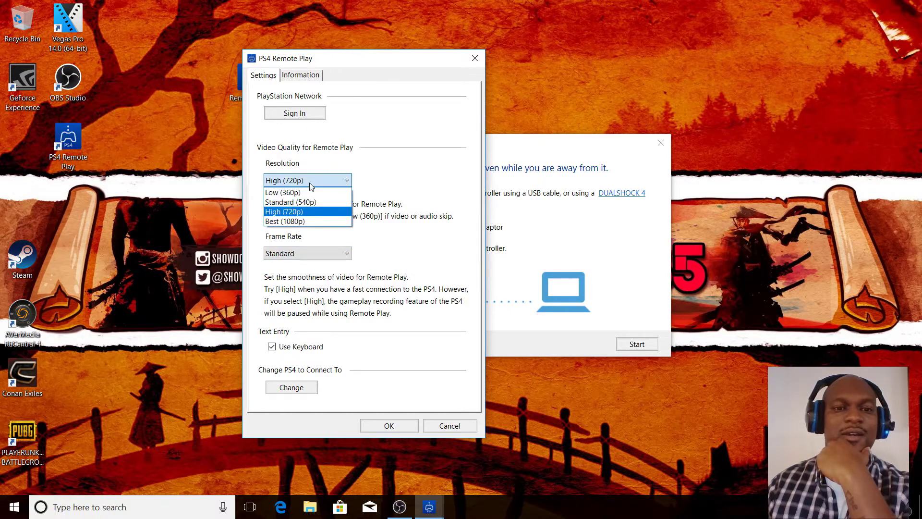
click(302, 221)
click(482, 288)
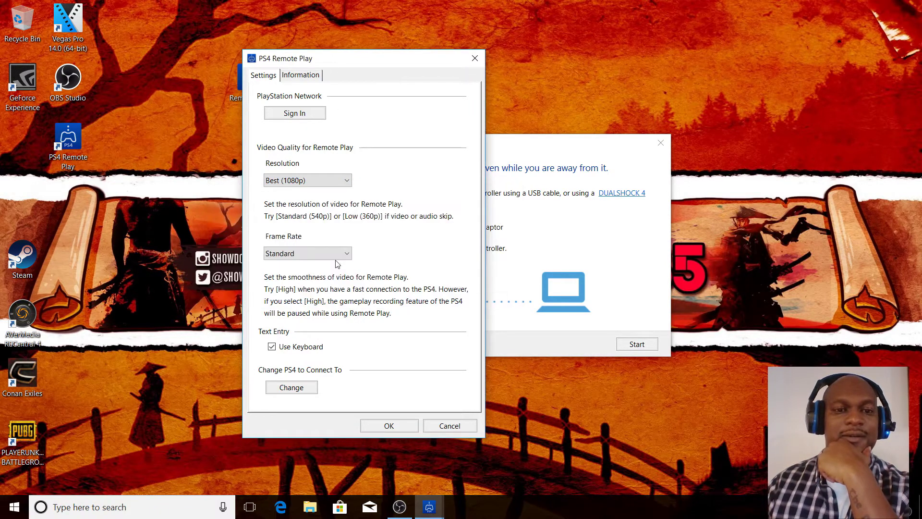
click(334, 253)
click(305, 277)
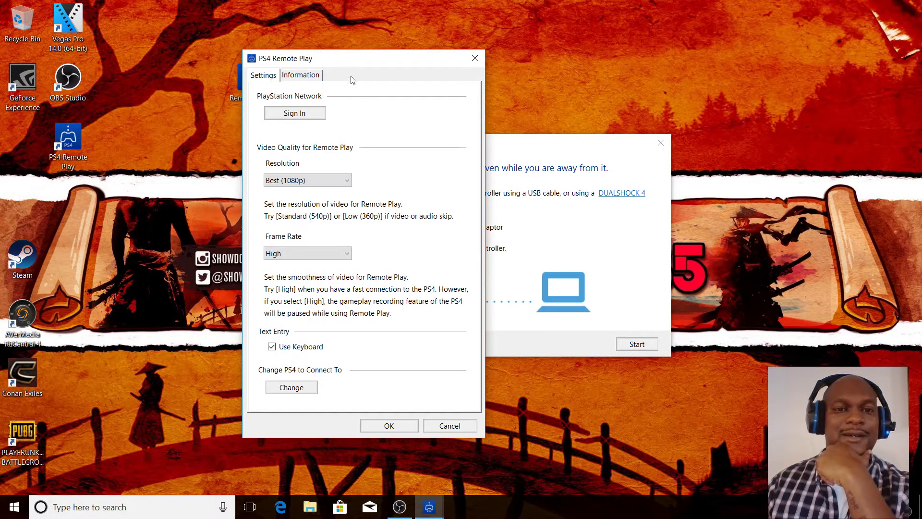
drag(353, 70, 323, 68)
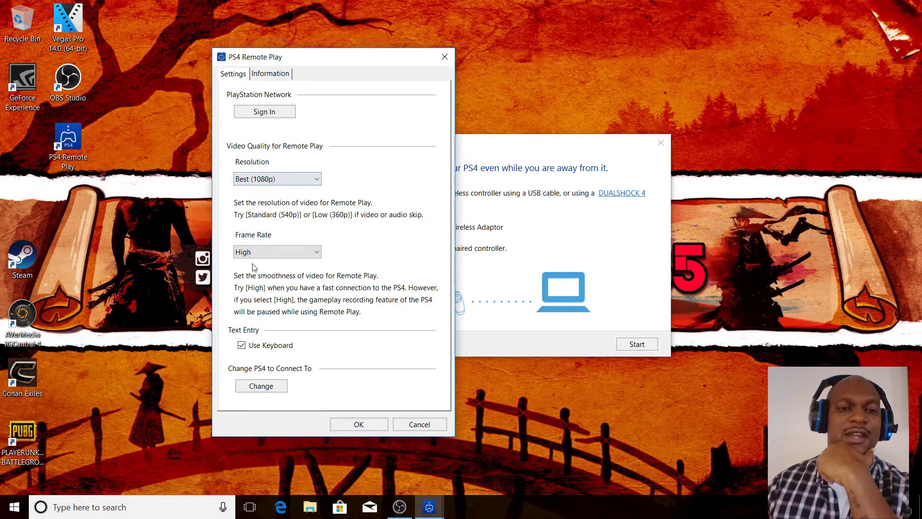
drag(334, 57, 239, 45)
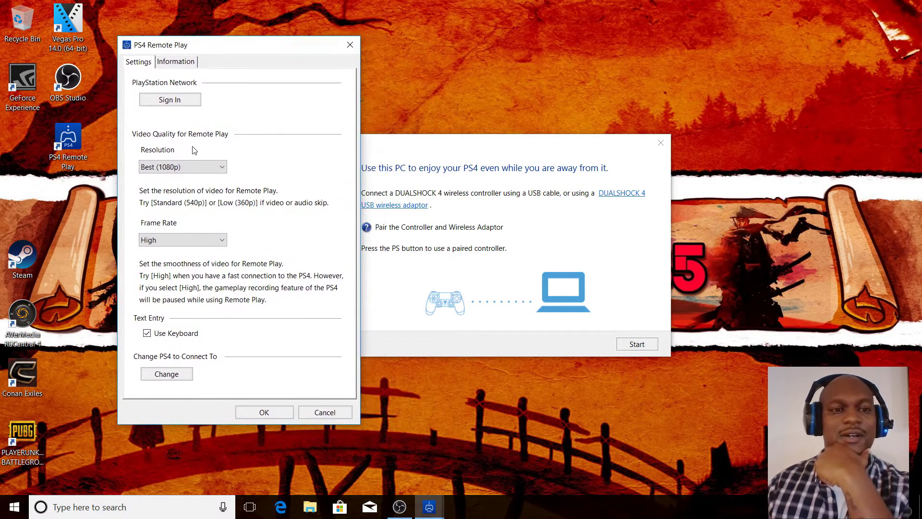
click(164, 168)
click(168, 198)
click(187, 241)
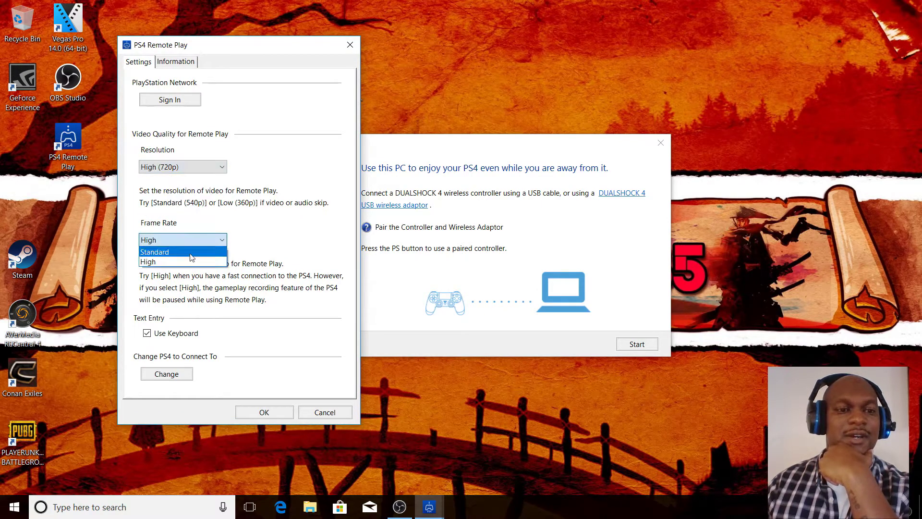
click(187, 252)
click(184, 240)
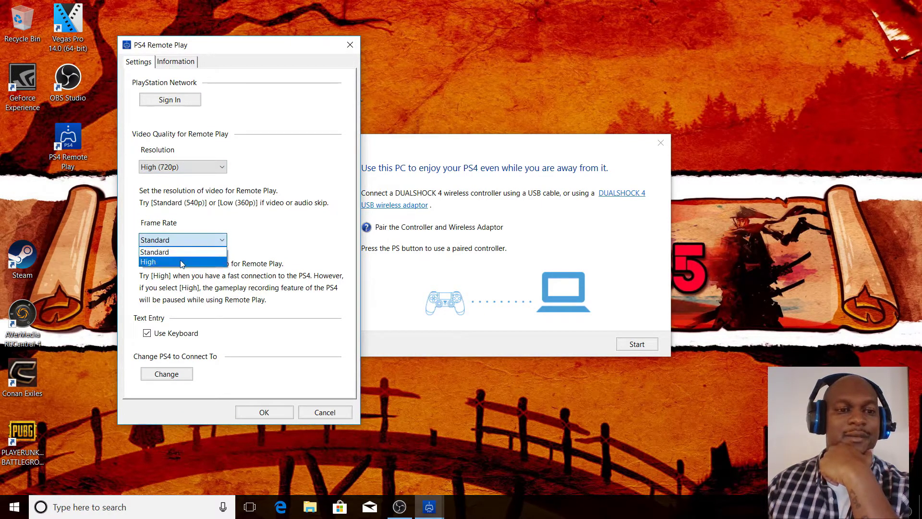
click(182, 261)
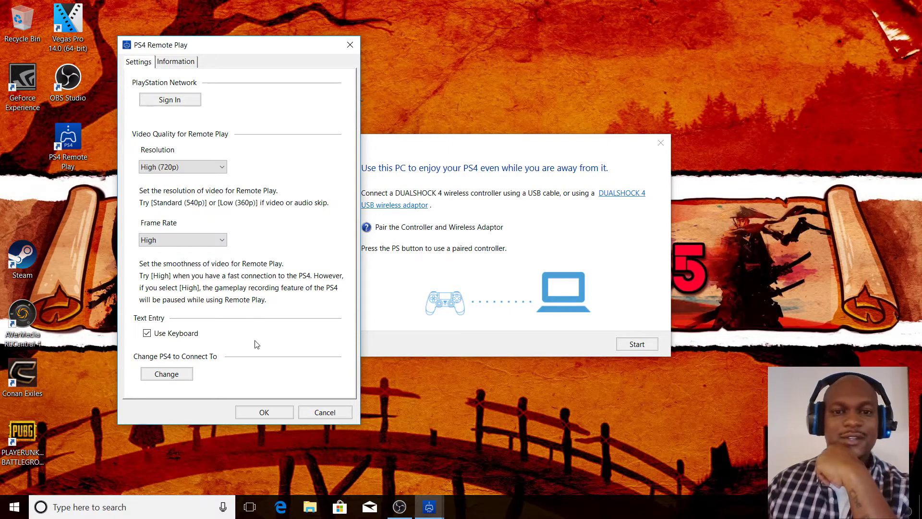
click(265, 413)
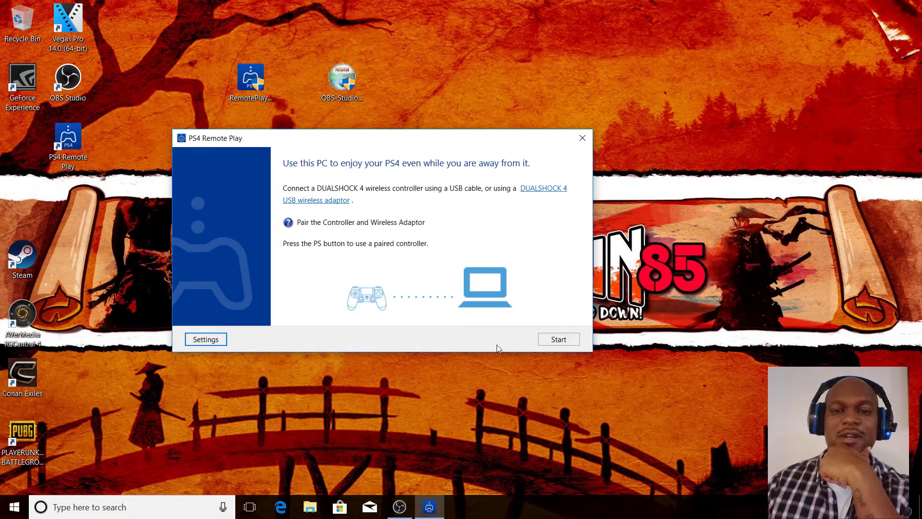
click(562, 341)
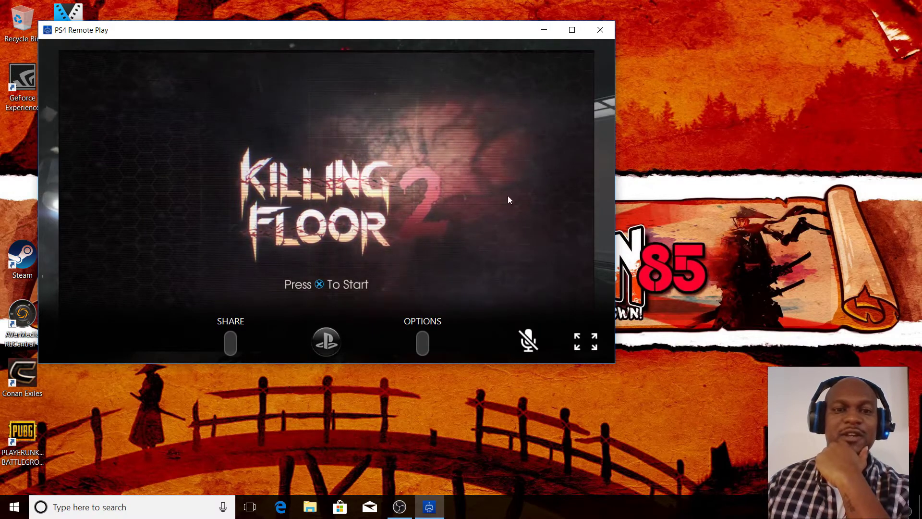
Visit the PS4 home screen, then return to the Killing Floor 2 title screen.
click(320, 353)
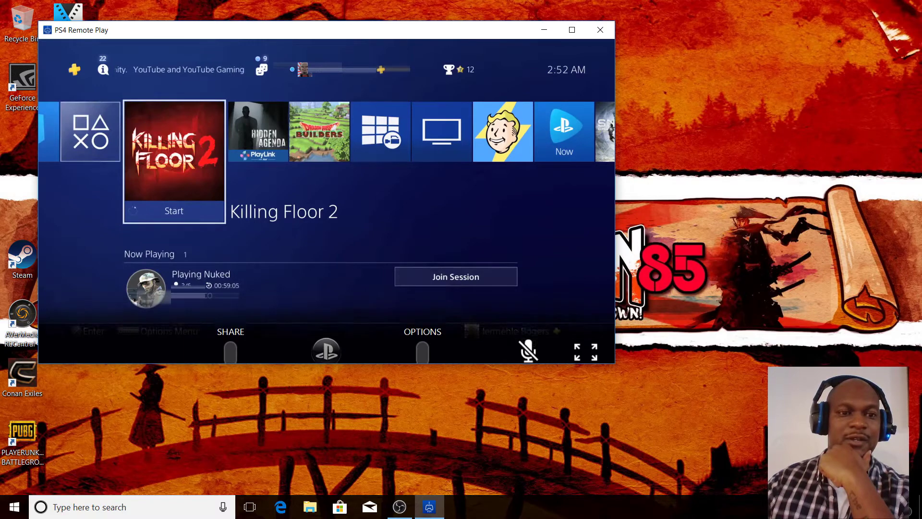
key(Return)
mouse_move(407, 272)
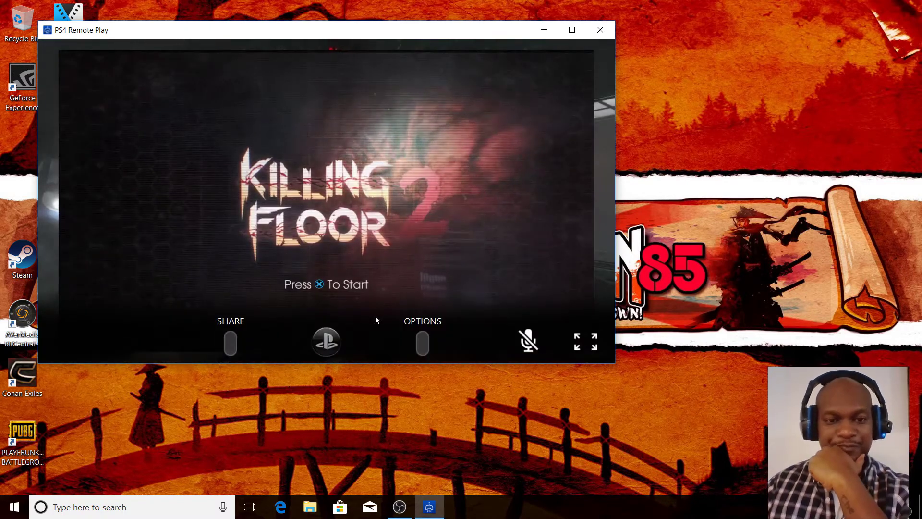
click(402, 513)
Move the OBS window toward the centre-right and enlarge it from its top-right corner.
drag(705, 26, 623, 68)
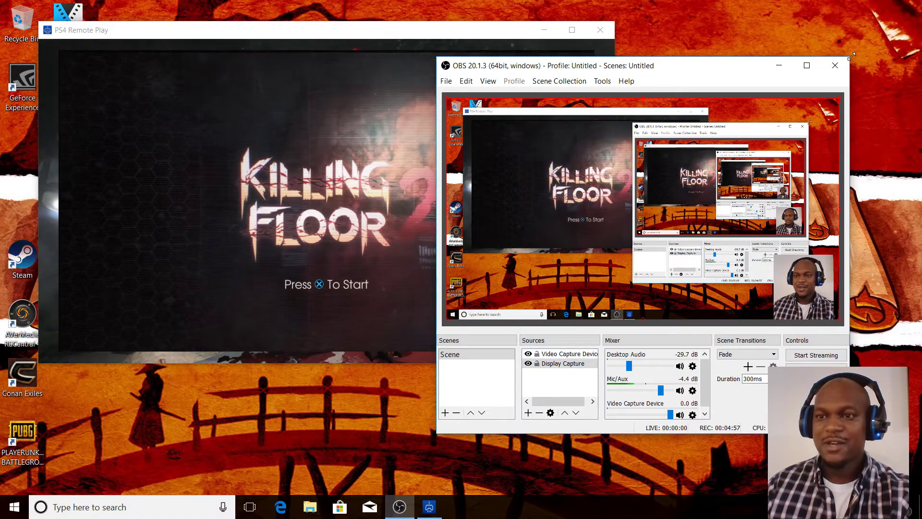
drag(851, 56, 878, 34)
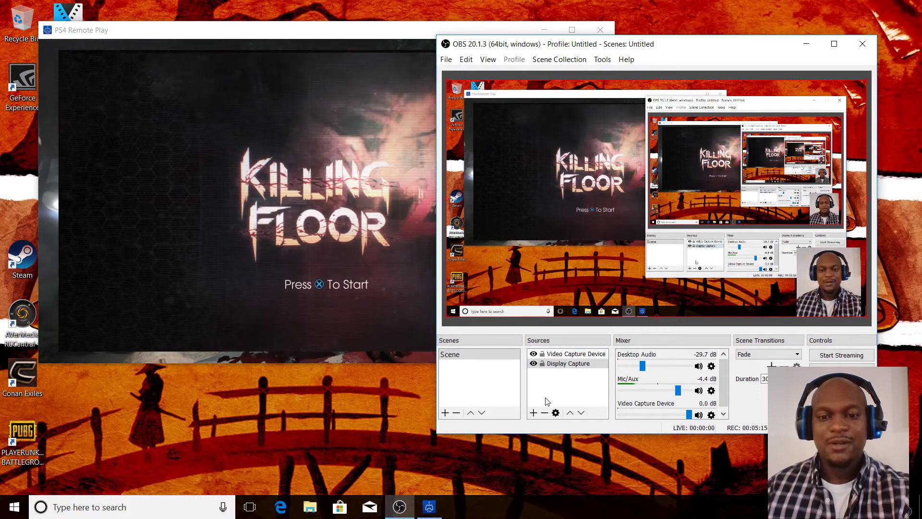
Add a Window Capture source named 'ps4' and move it to the top of the list.
click(533, 412)
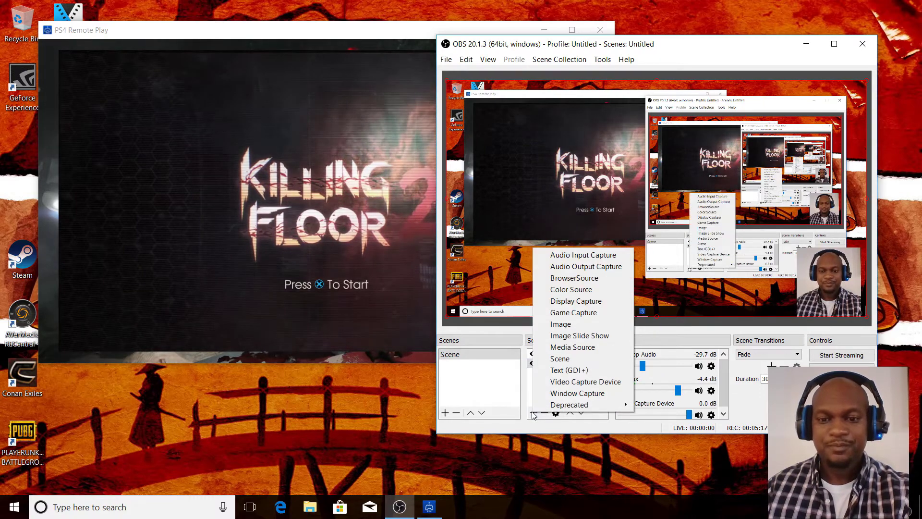
click(578, 393)
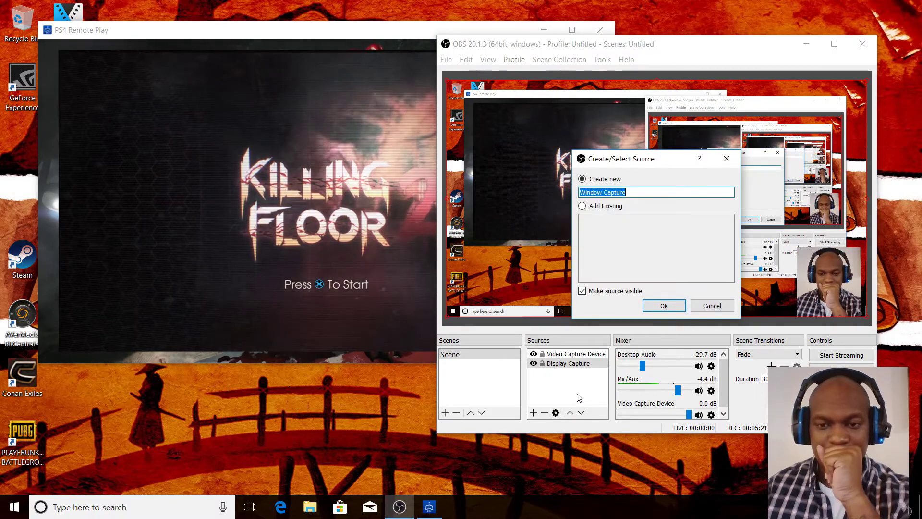
text(ps4)
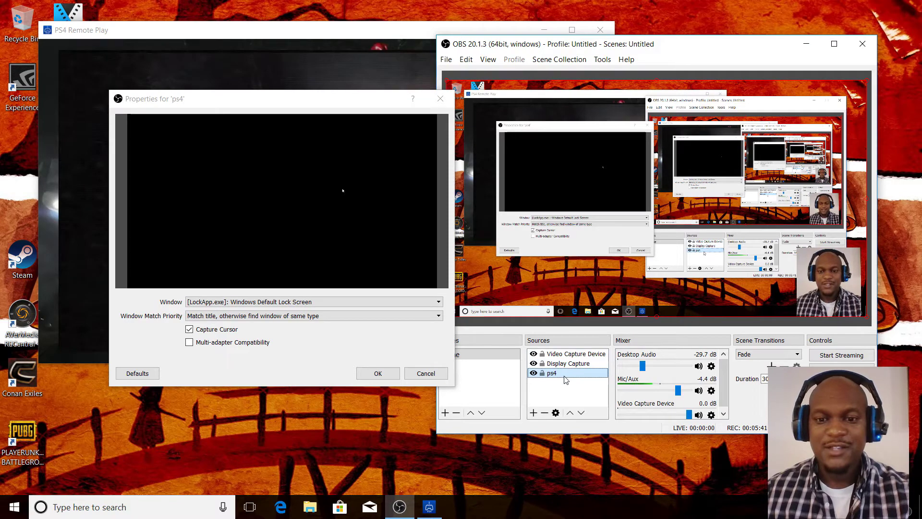
mouse_move(565, 378)
mouse_down()
mouse_move(565, 355)
mouse_move(566, 374)
mouse_up()
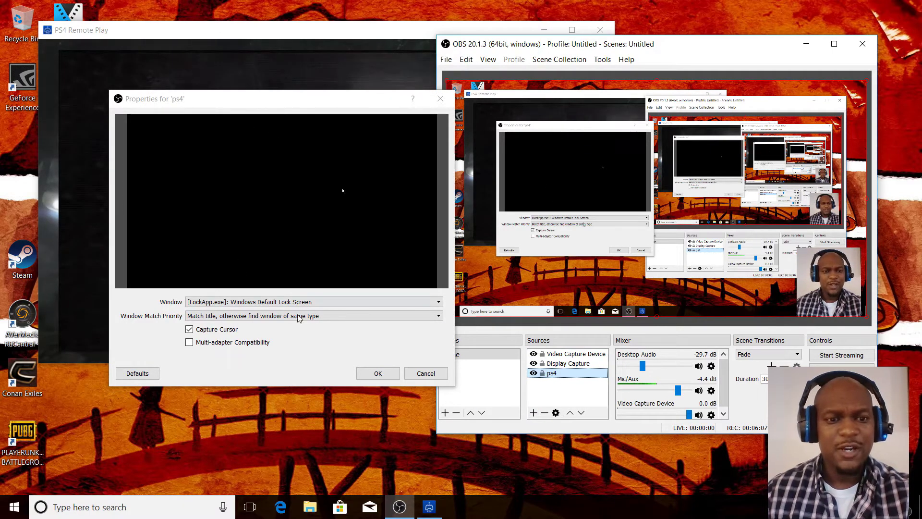
Point the ps4 capture at [RemotePlay.exe]: PS4 Remote Play and nudge it right in the preview.
click(275, 307)
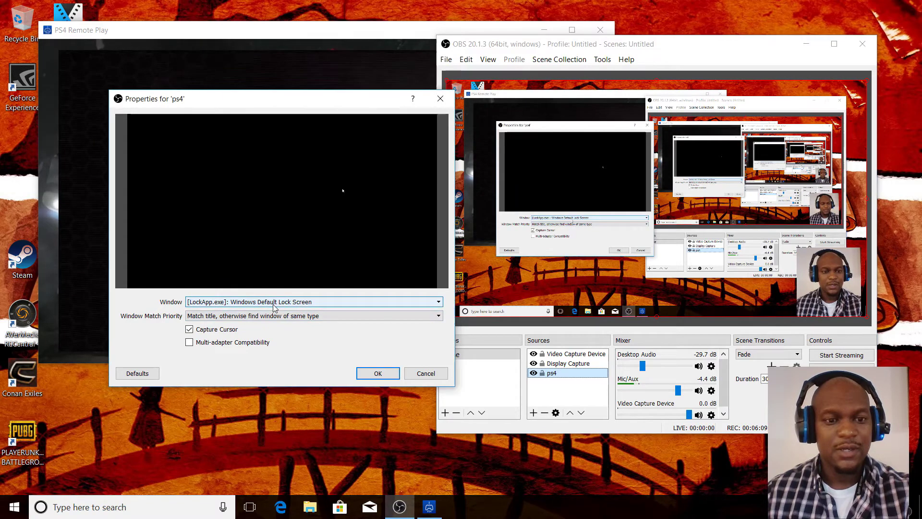
click(275, 302)
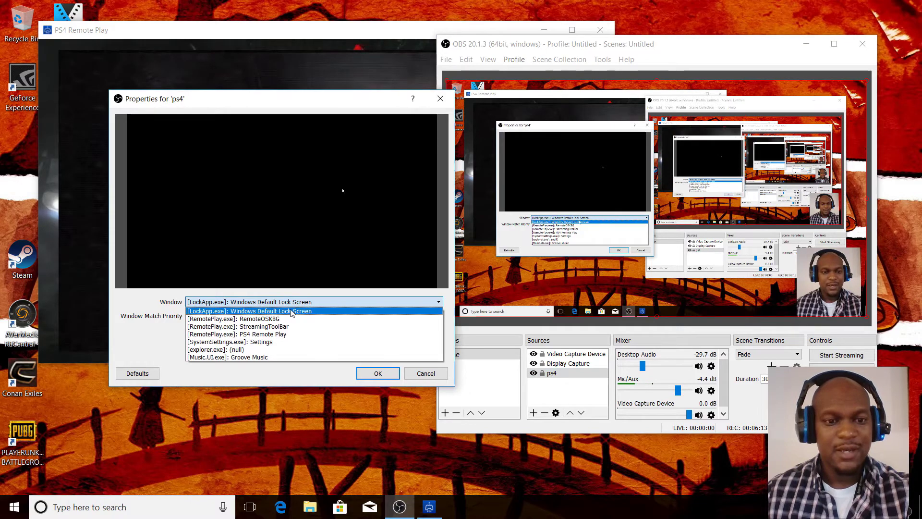
click(261, 335)
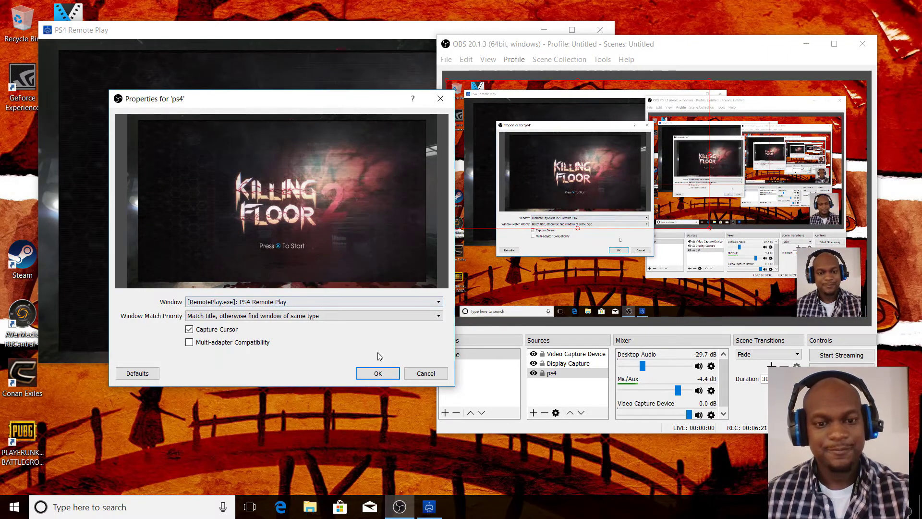
click(378, 373)
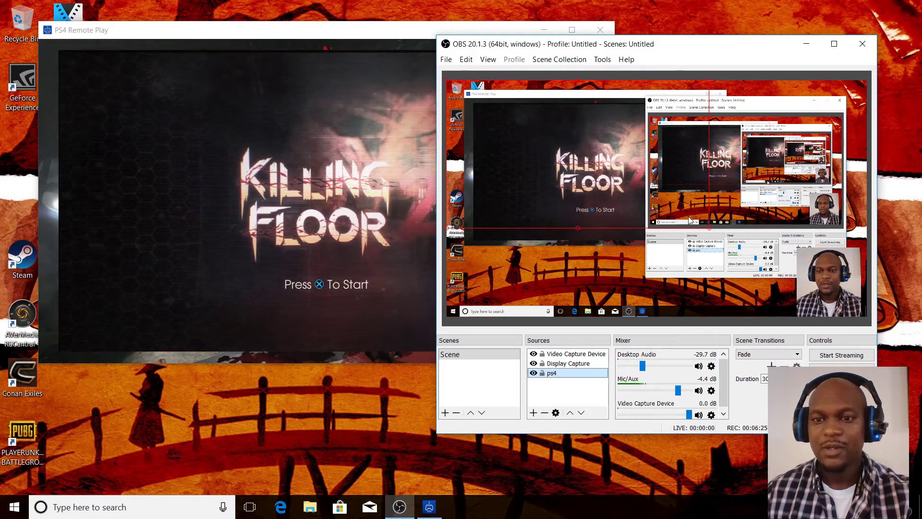
click(548, 167)
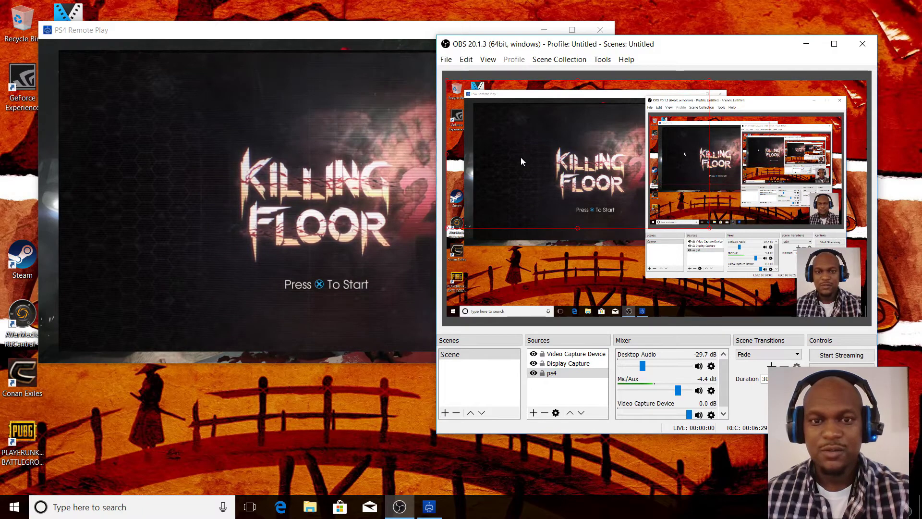
mouse_move(521, 158)
mouse_down()
mouse_move(537, 168)
mouse_move(532, 161)
mouse_up()
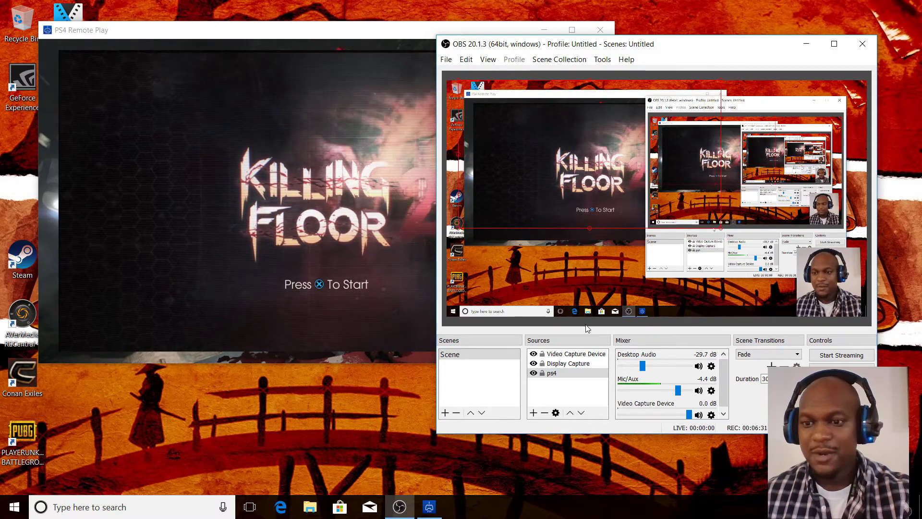
Hide the Display Capture source using its eye icon.
click(561, 363)
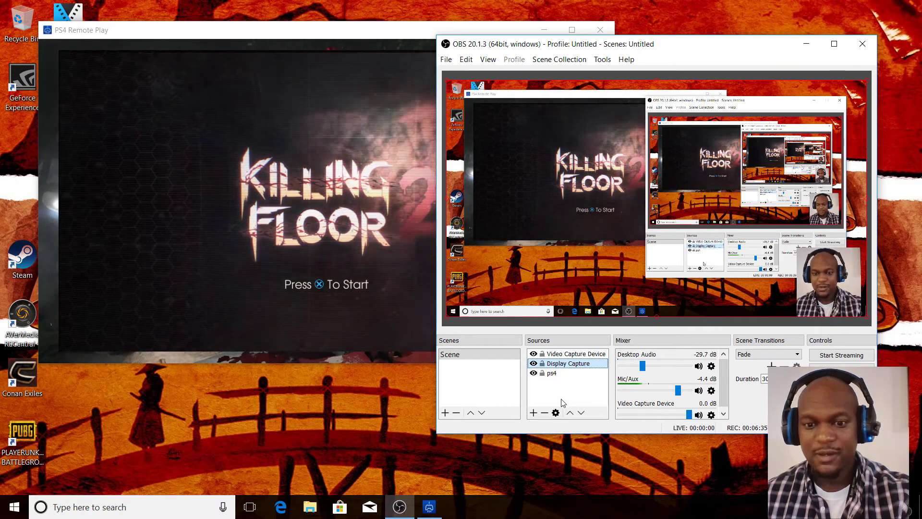
click(533, 364)
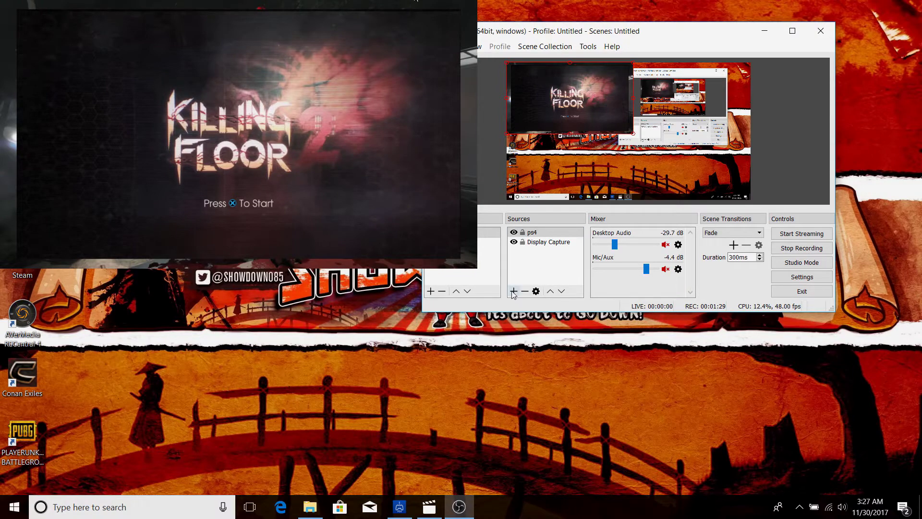
Add an Image source loaded with stream_overlay_by_fifigrafika-davyfzq.png from Pictures.
click(513, 291)
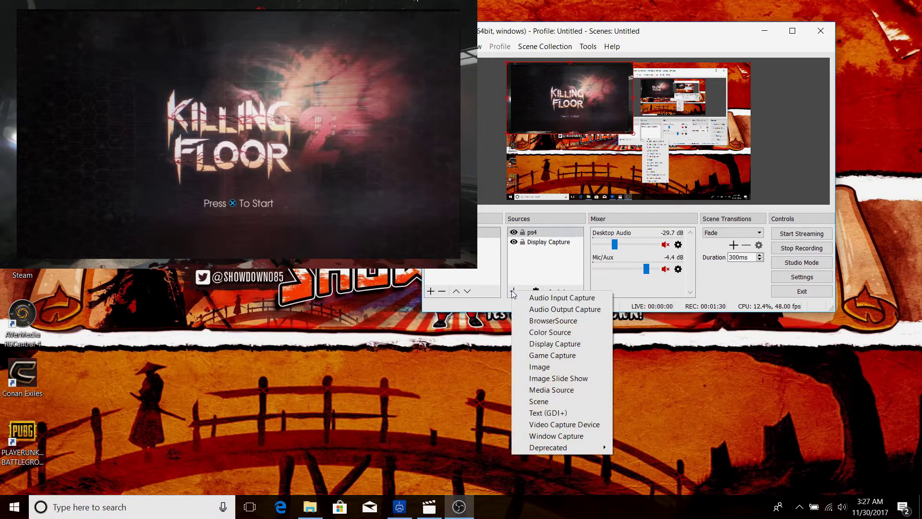
click(541, 369)
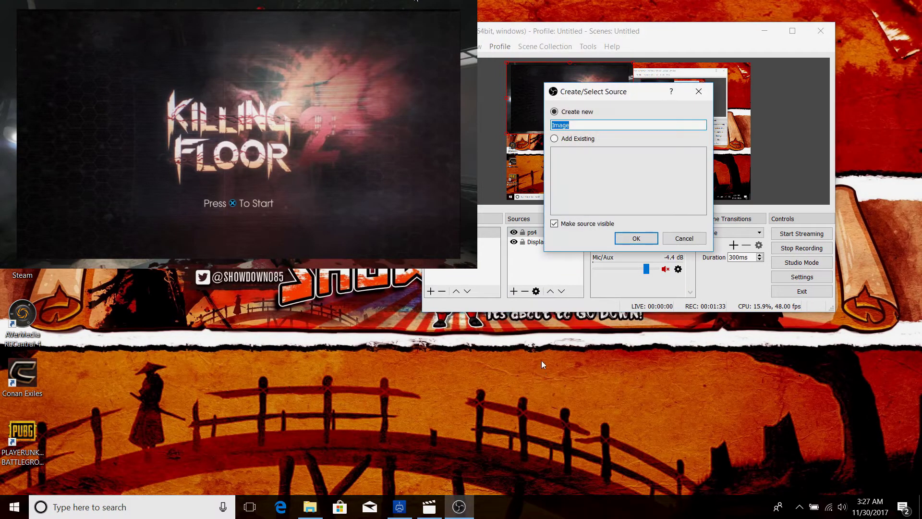
click(624, 235)
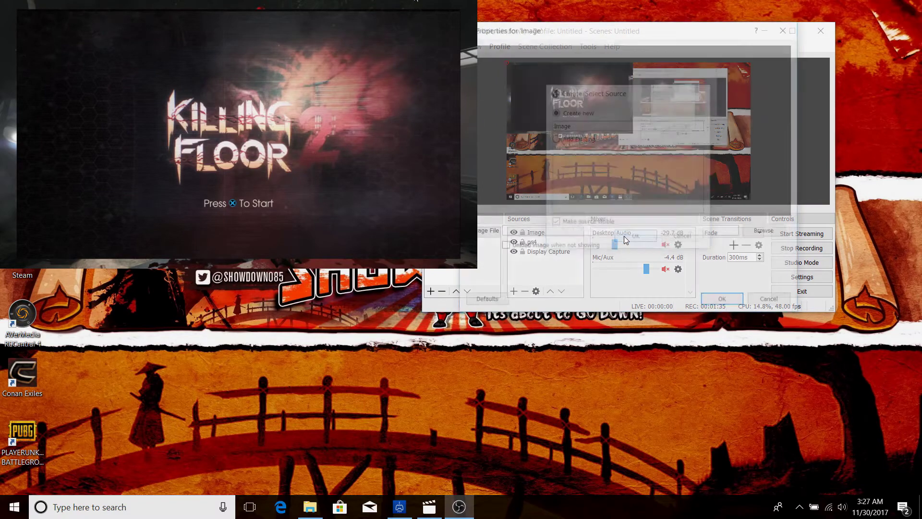
drag(643, 34, 700, 87)
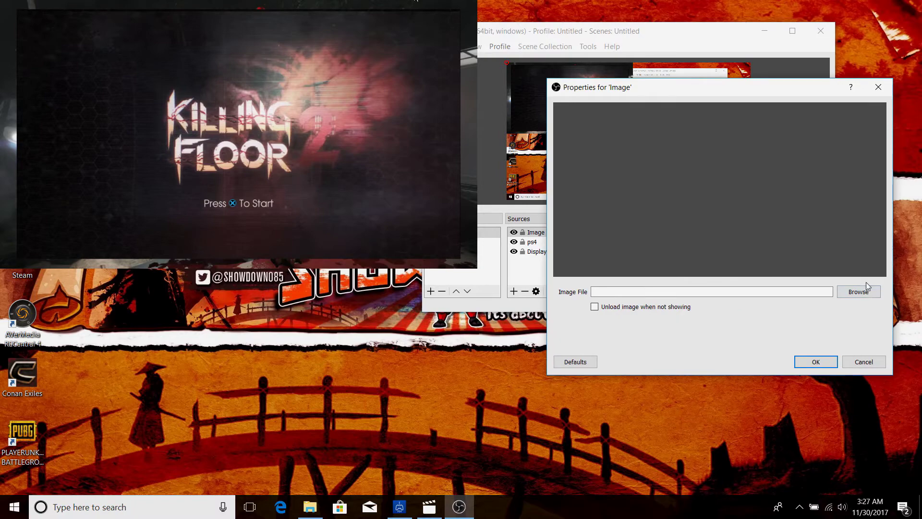
click(858, 292)
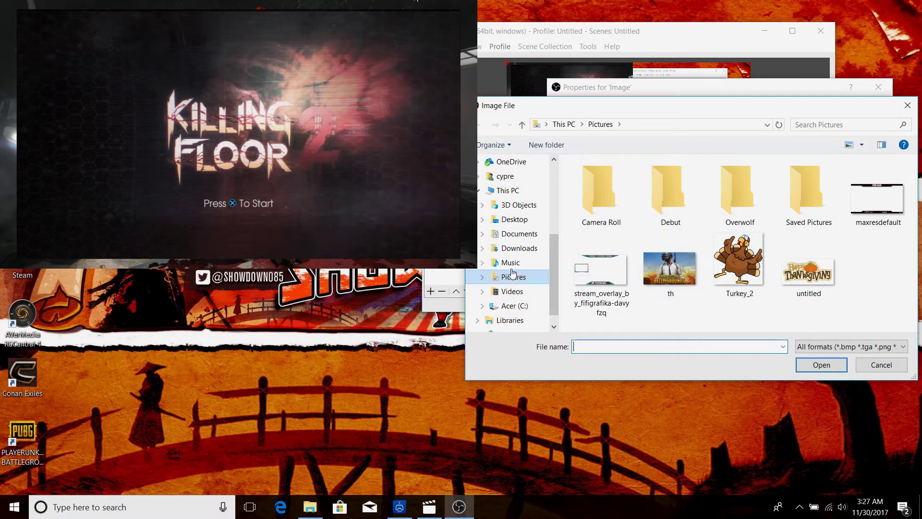
click(603, 298)
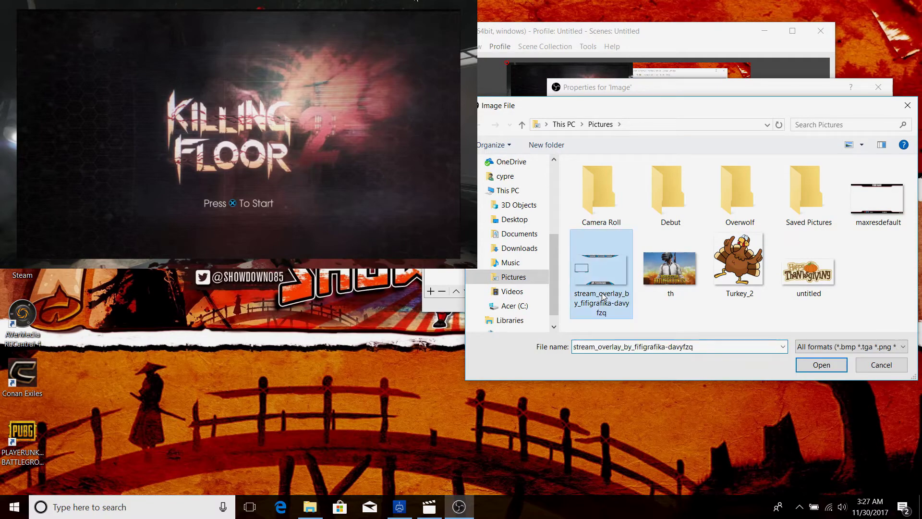
click(821, 366)
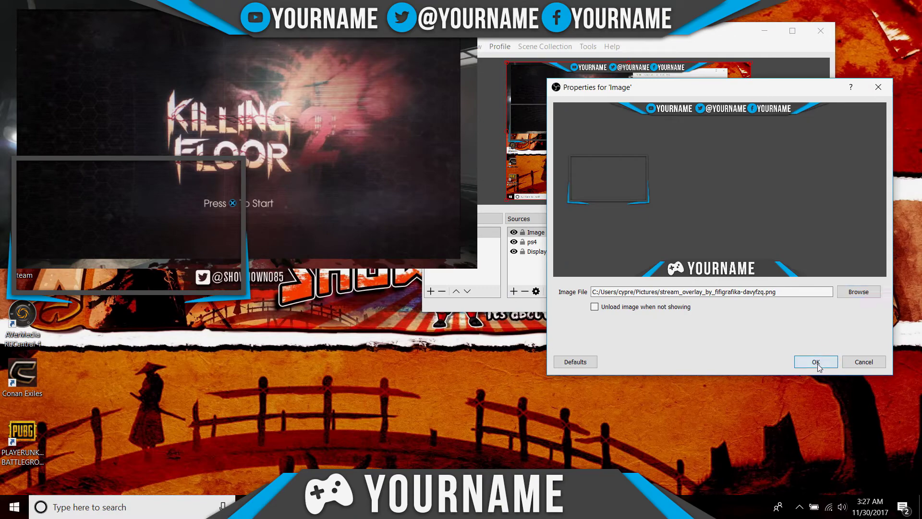
click(816, 362)
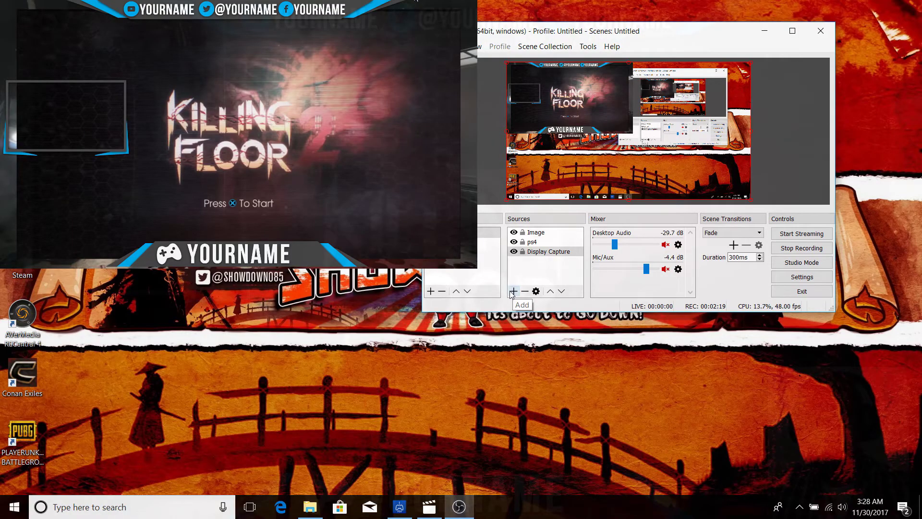
click(513, 291)
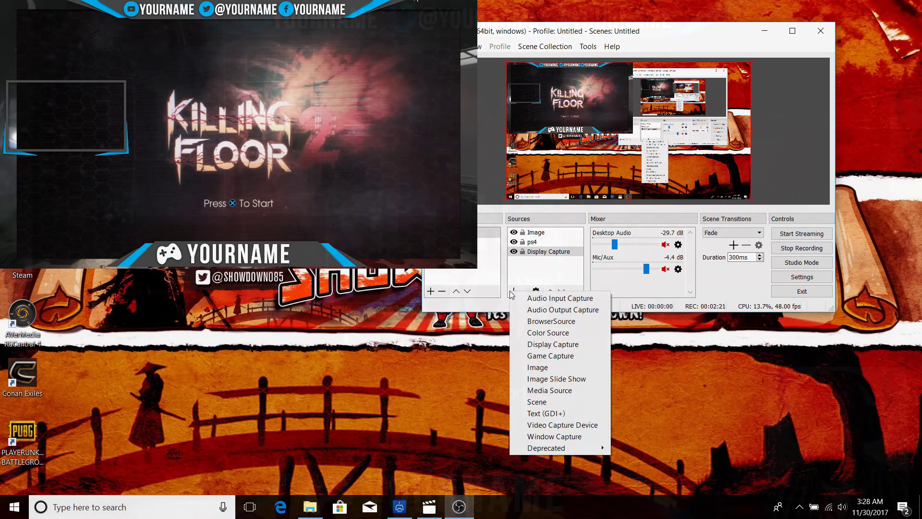
Create the 'Image 2' source and load Turkey_2.png from Pictures into it.
click(546, 368)
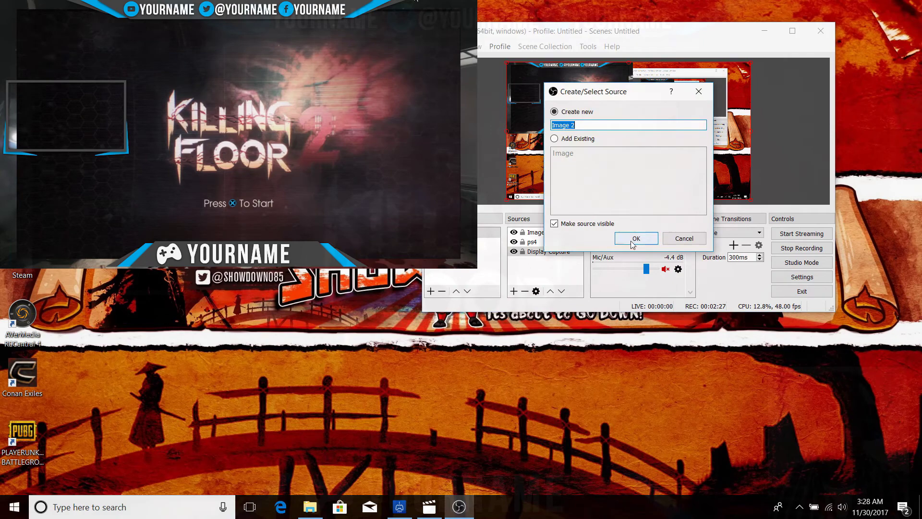
click(632, 244)
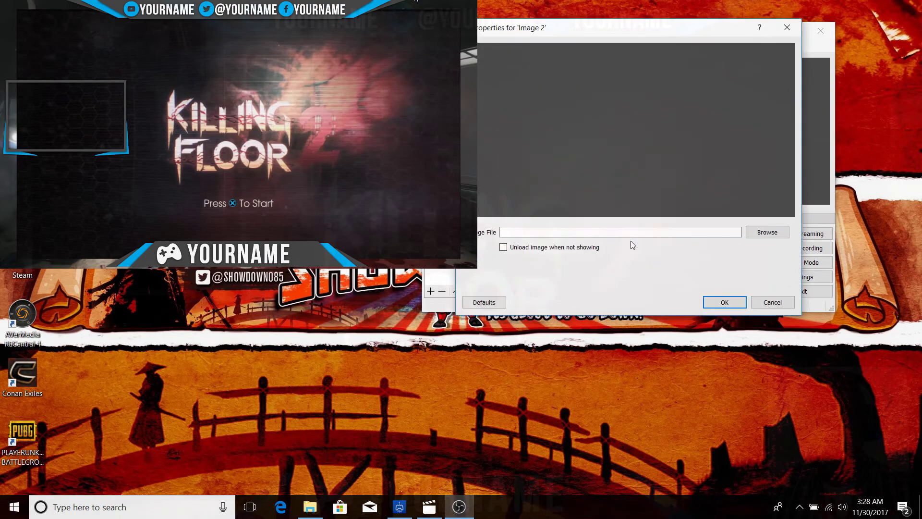
drag(628, 34, 757, 125)
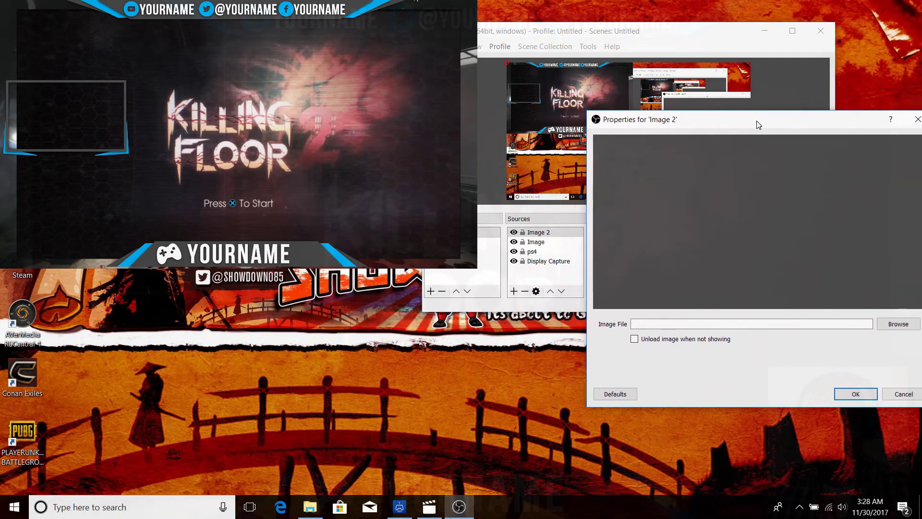
click(898, 324)
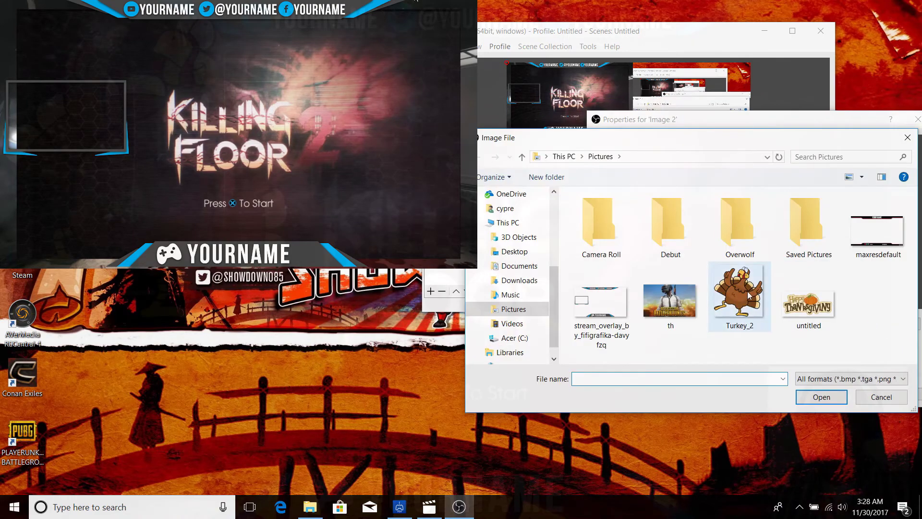
double_click(737, 290)
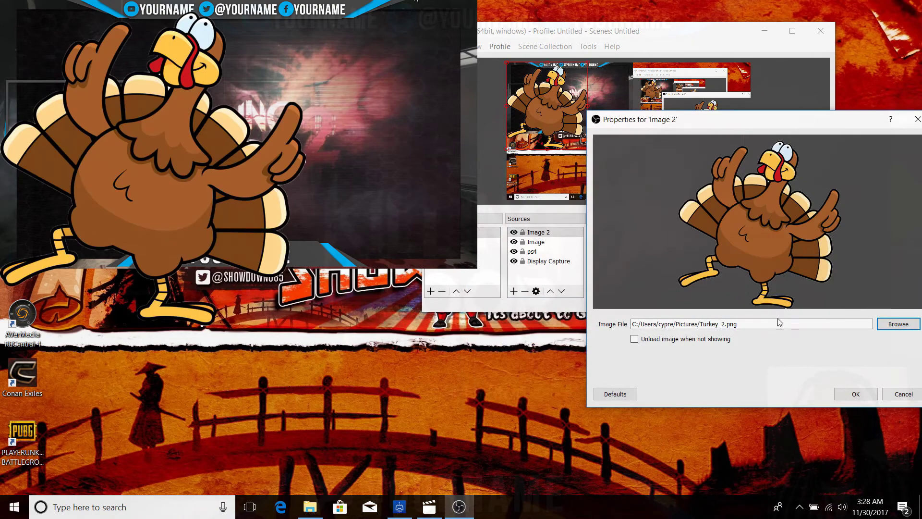